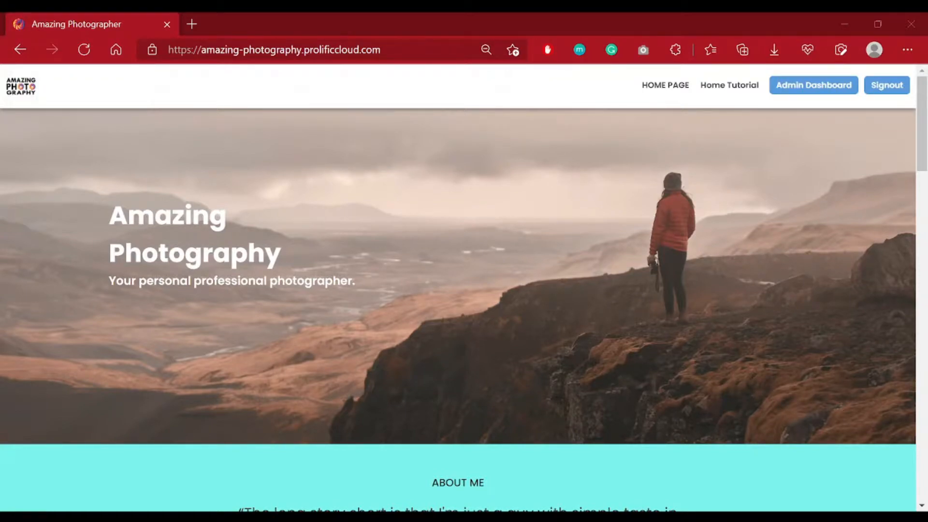
- Look through the Amazing Photography home page from the hero banner down and back up
scroll(407, 345, "down", 20)
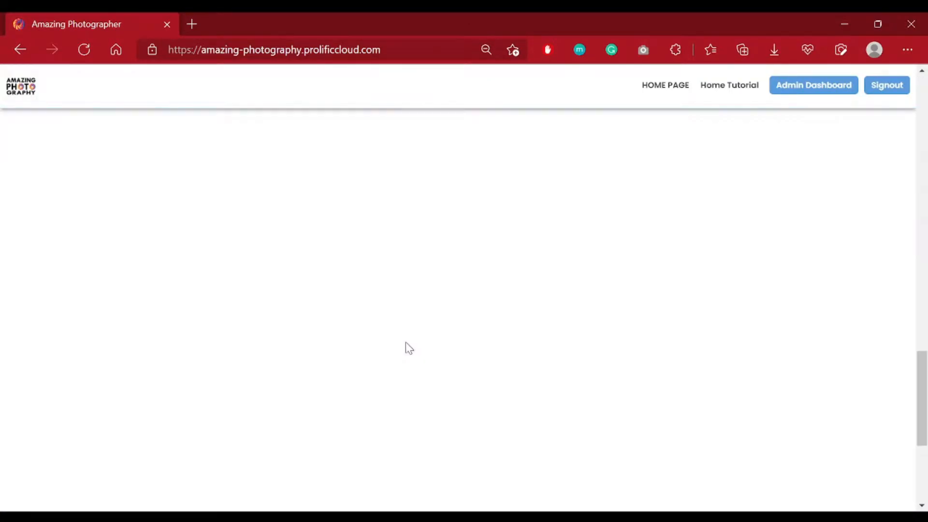
scroll(406, 344, "up", 15)
scroll(405, 340, "up", 10)
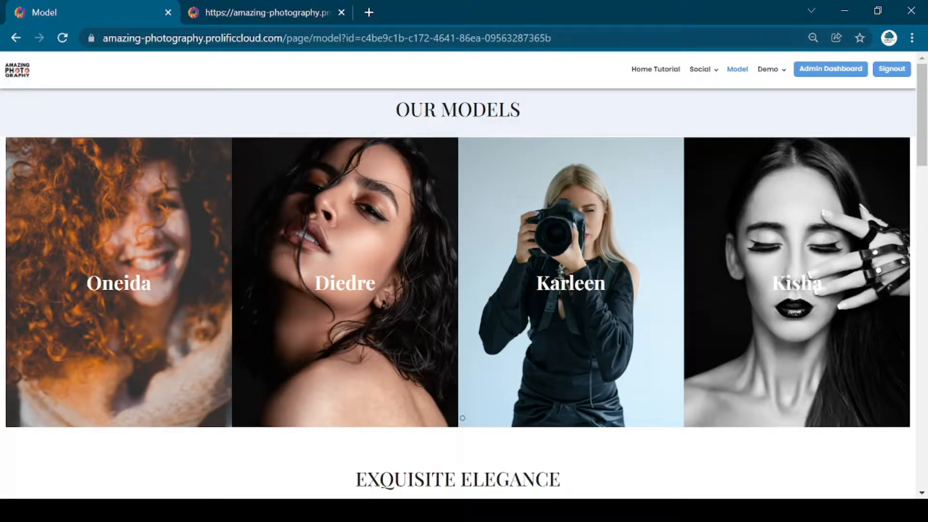
- Examine the Model page's Our Models slider and the Exquisite Elegance slider grid as examples of slider layouts
left_click_drag(564, 311, 11, 286)
left_click_drag(741, 310, 819, 315)
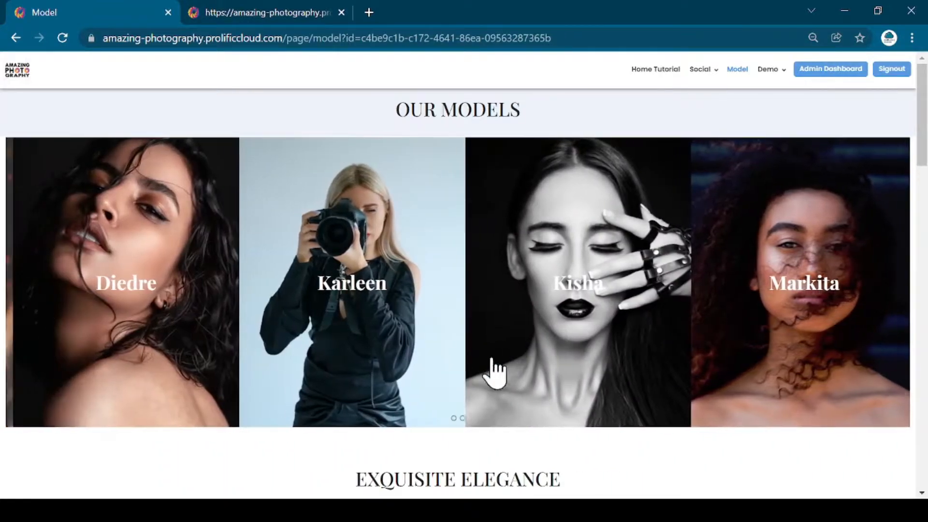
left_click_drag(495, 373, 696, 385)
scroll(620, 418, "down", 7)
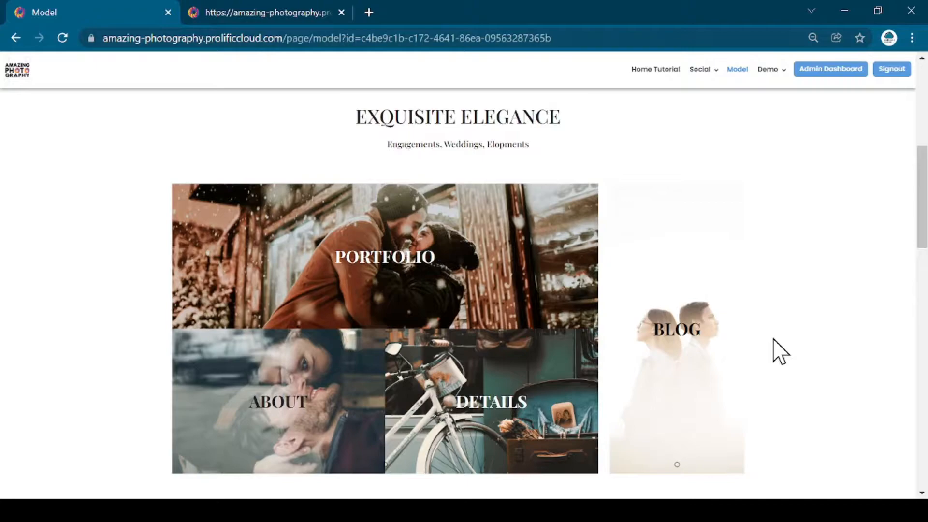
scroll(774, 350, "down", 5)
scroll(775, 351, "up", 3)
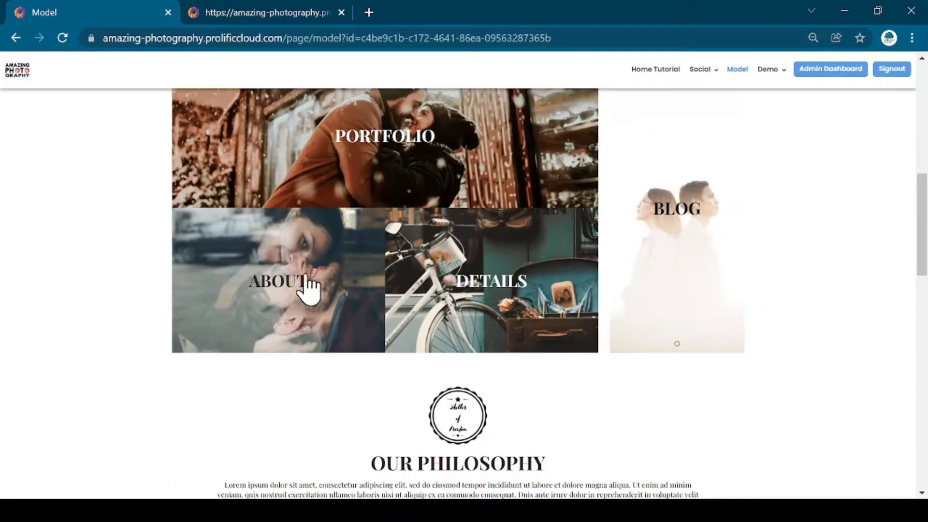
scroll(296, 311, "up", 2)
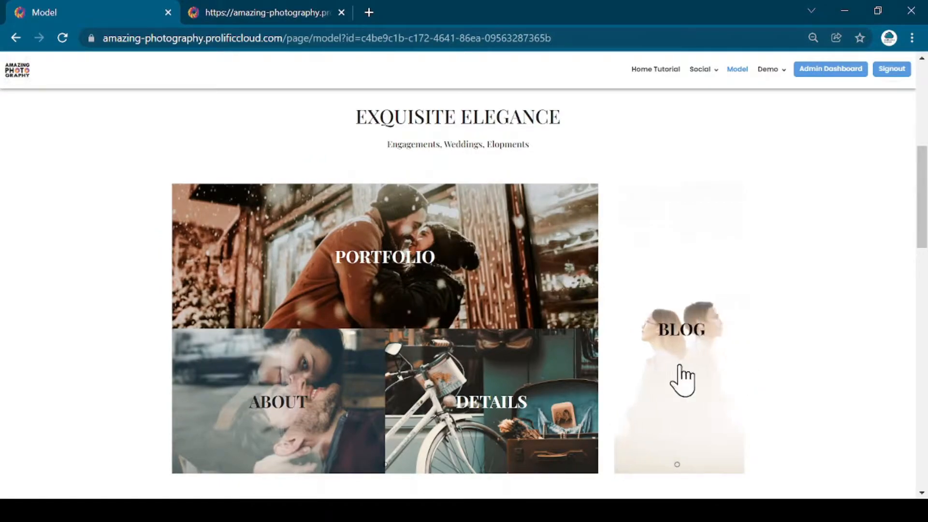
scroll(569, 353, "down", 3)
scroll(570, 352, "down", 2)
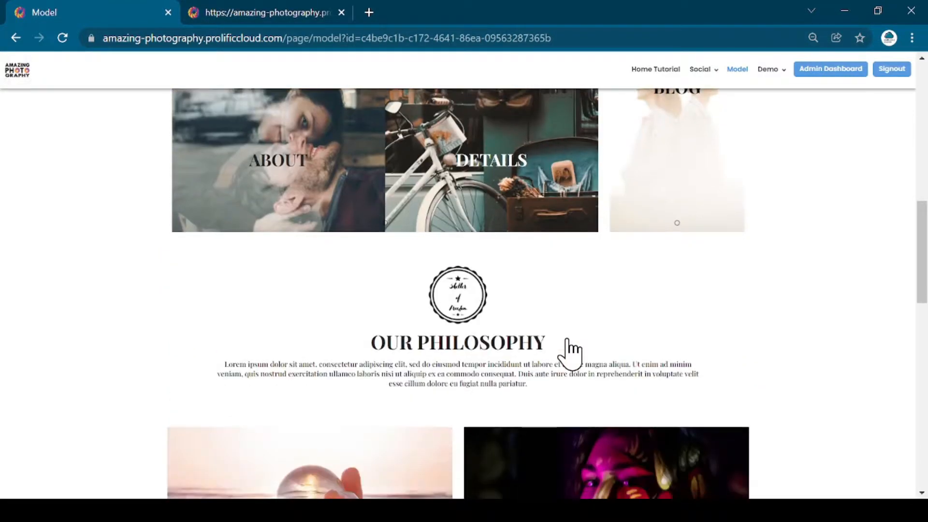
scroll(568, 352, "up", 5)
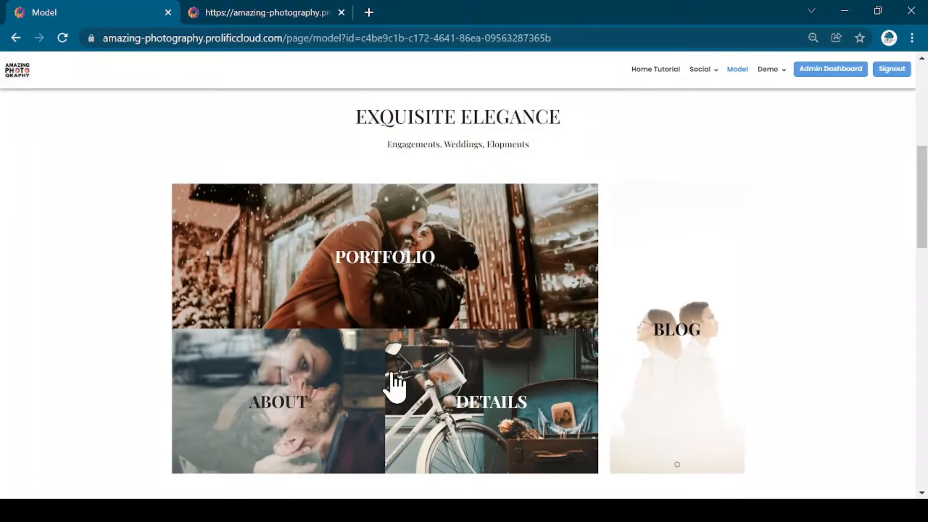
scroll(367, 410, "down", 5)
scroll(363, 396, "down", 3)
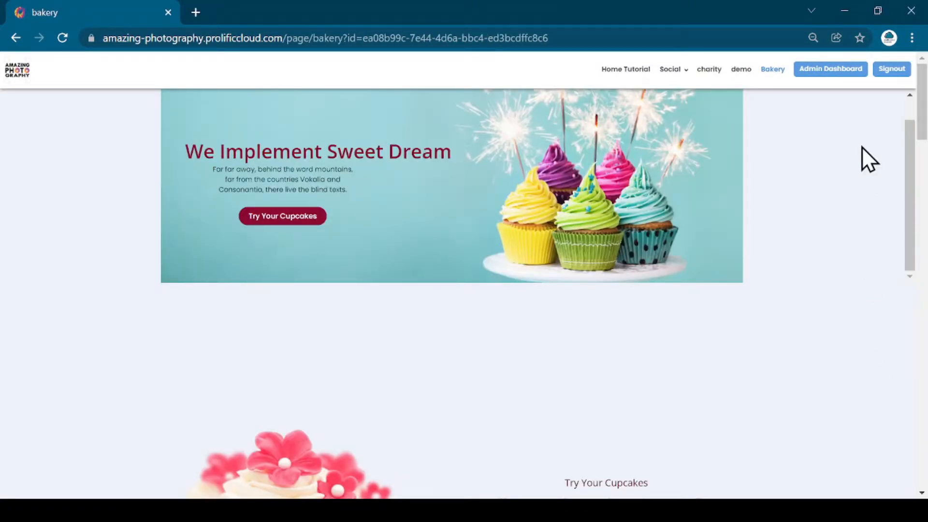
middle_click(861, 146)
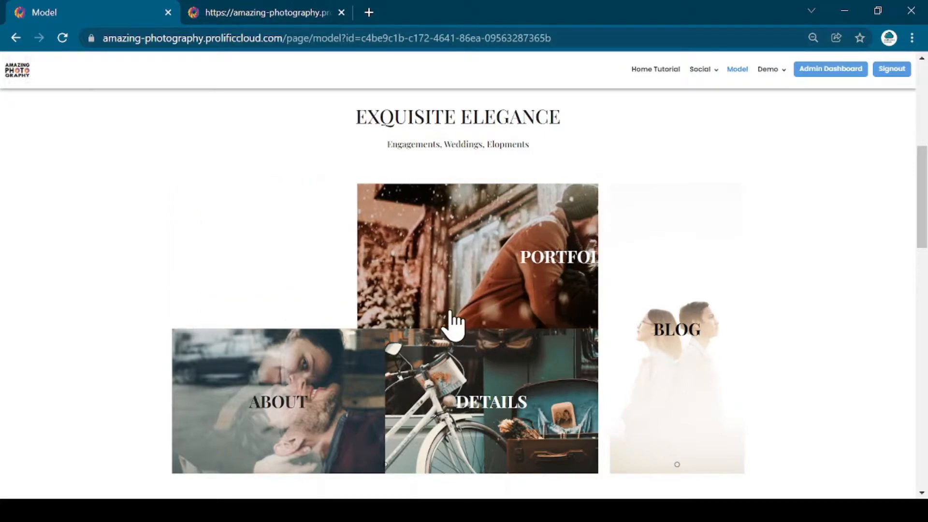
scroll(613, 416, "up", 5)
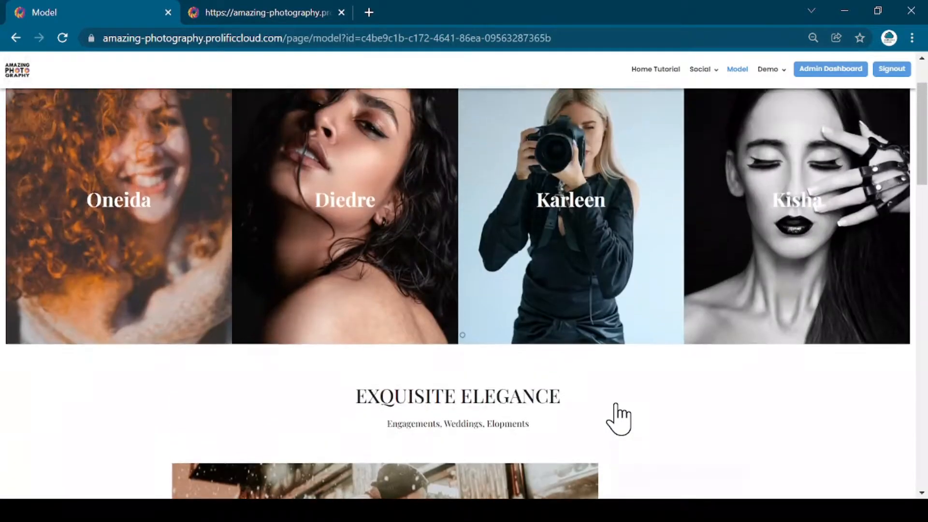
scroll(617, 409, "up", 2)
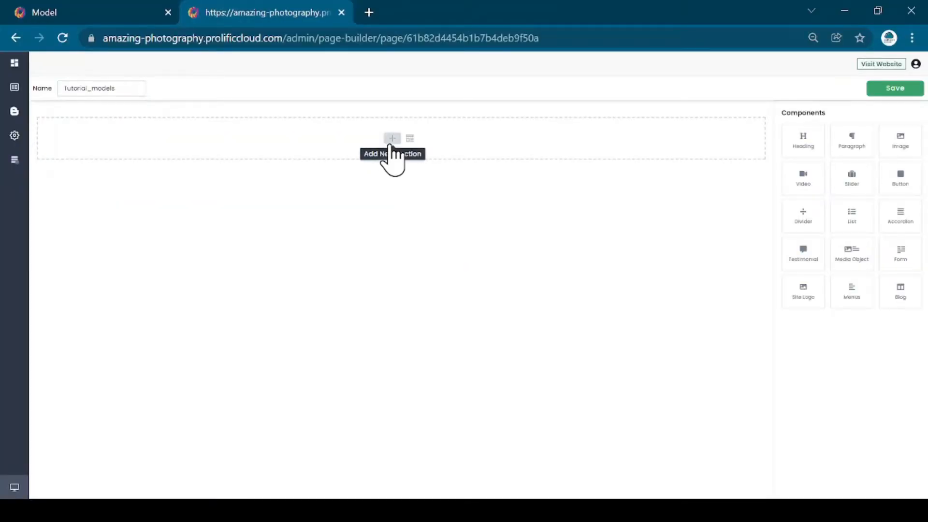
- Add a full-width single-column section to the Tutorial_models page and place a Slider component in it
left_click(392, 138)
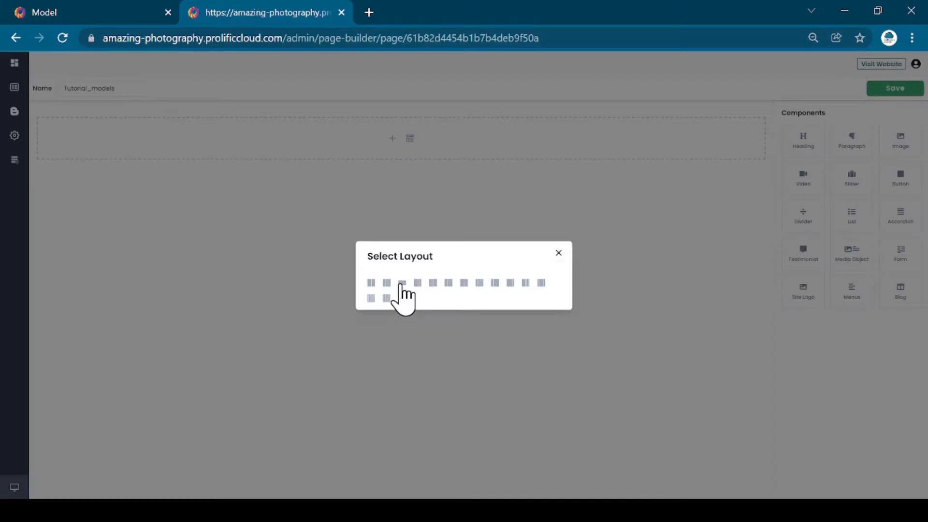
left_click(401, 283)
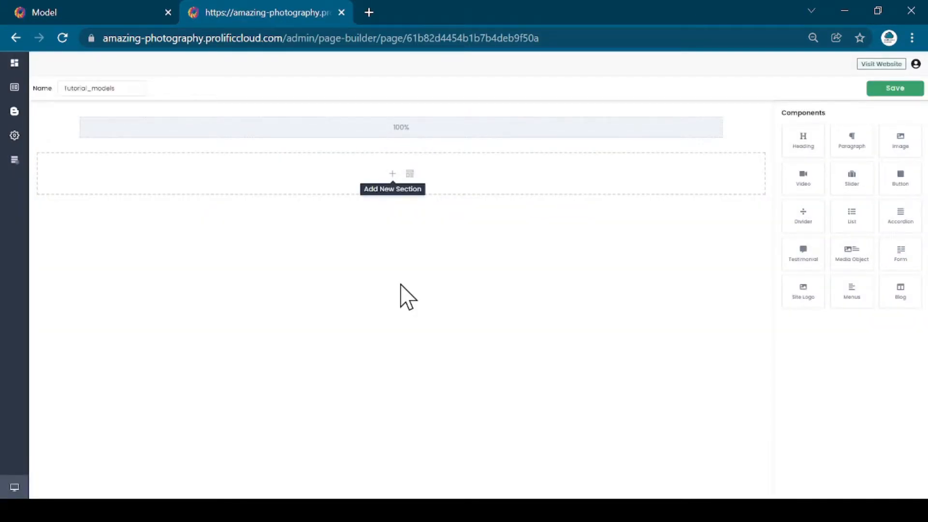
left_click_drag(848, 188, 476, 144)
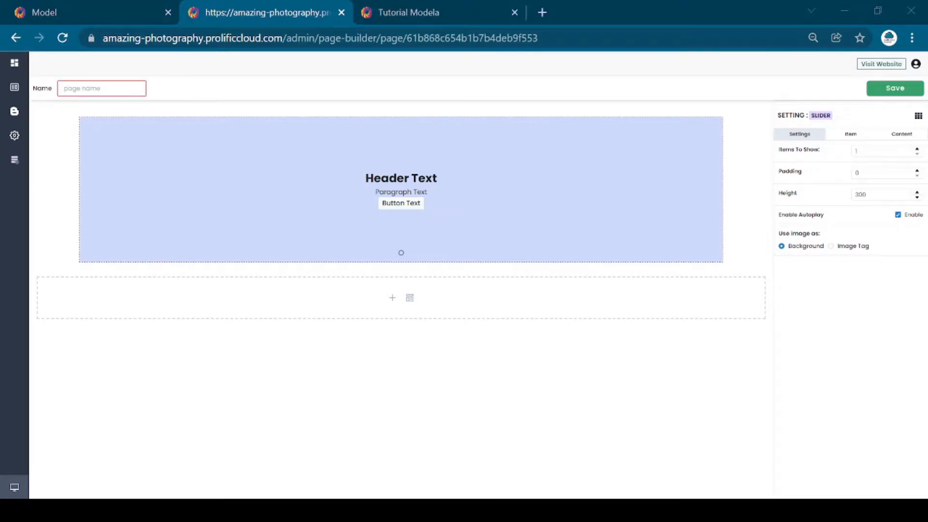
- Add seven more slide items to the slider so that it has eight slides, Slide1 through Slide8
left_click(855, 137)
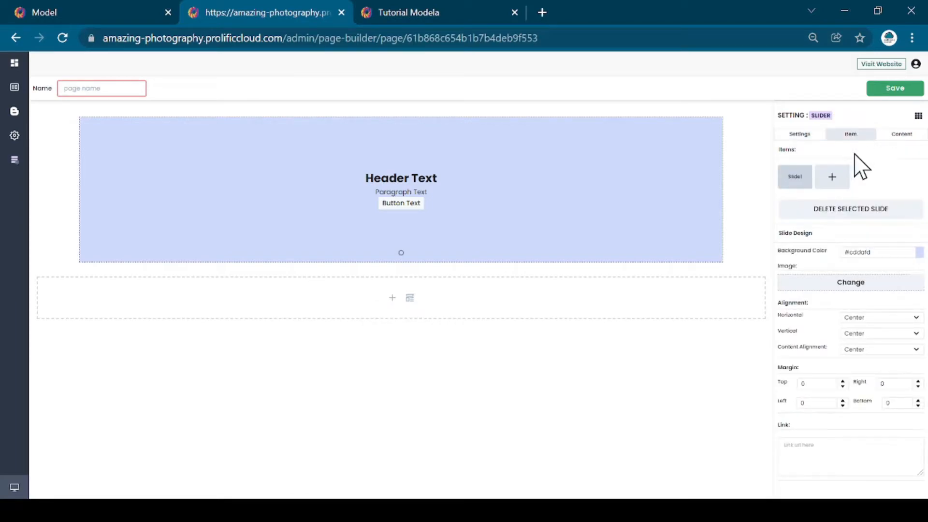
left_click(844, 182)
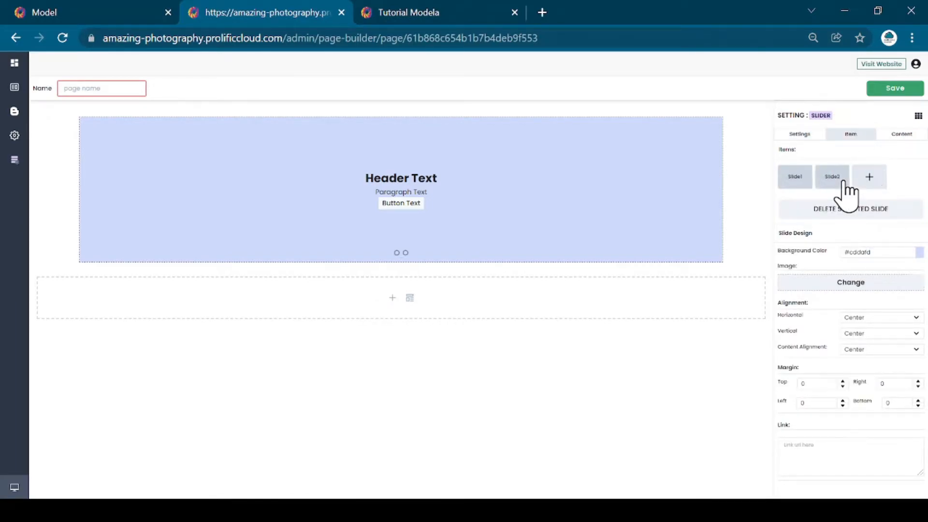
left_click(870, 177)
left_click(904, 178)
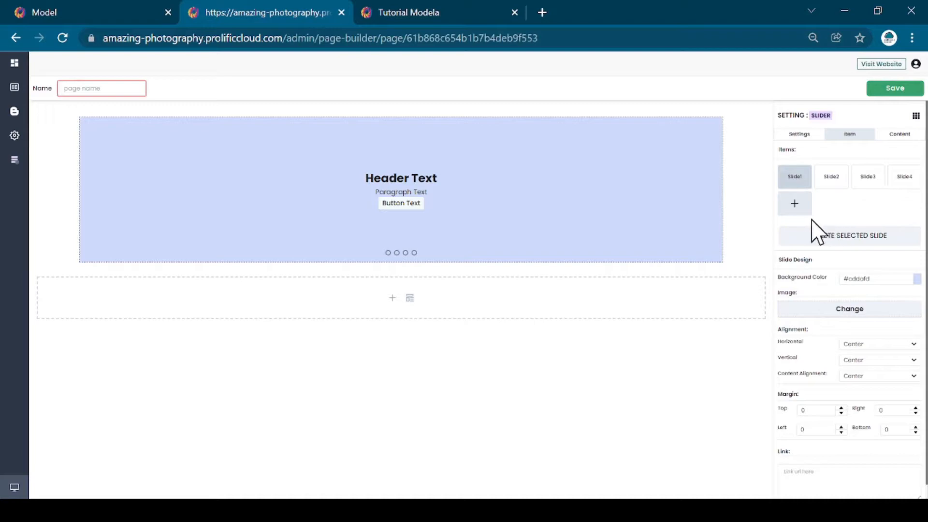
left_click(795, 205)
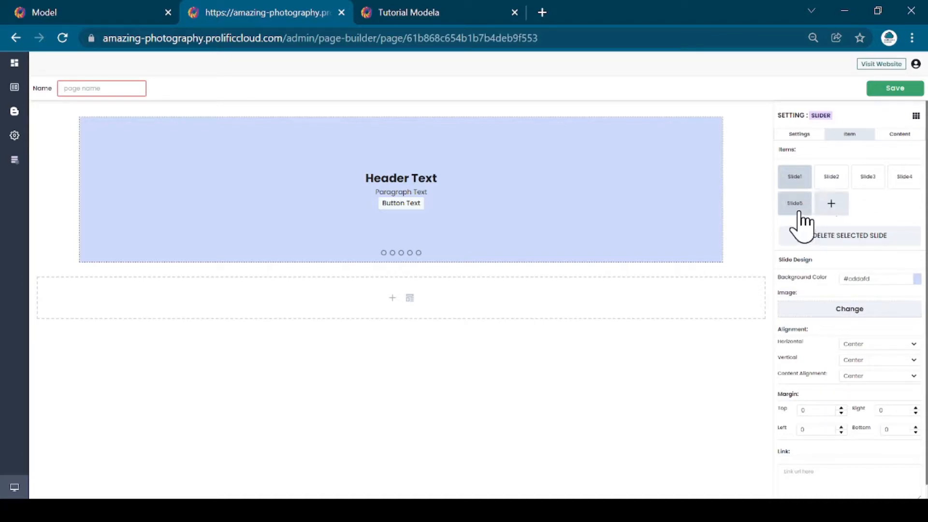
left_click(832, 206)
left_click(869, 206)
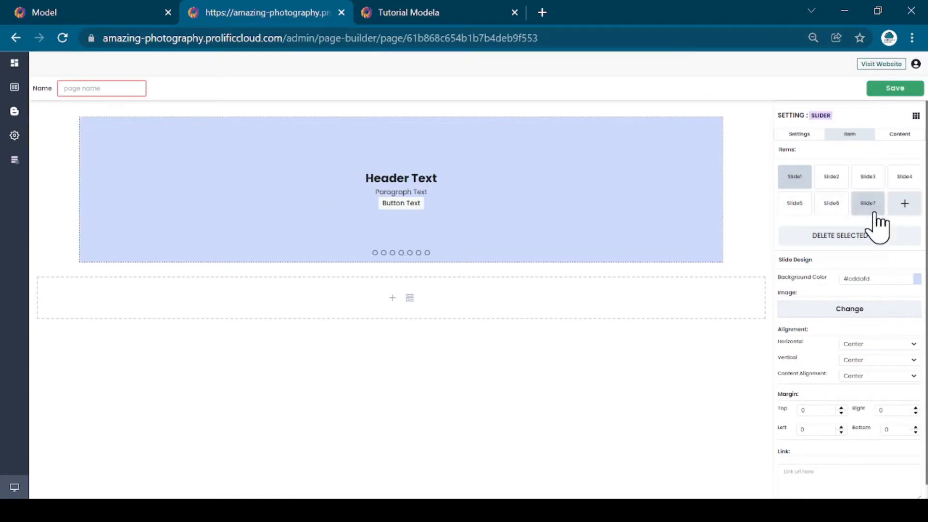
left_click(902, 212)
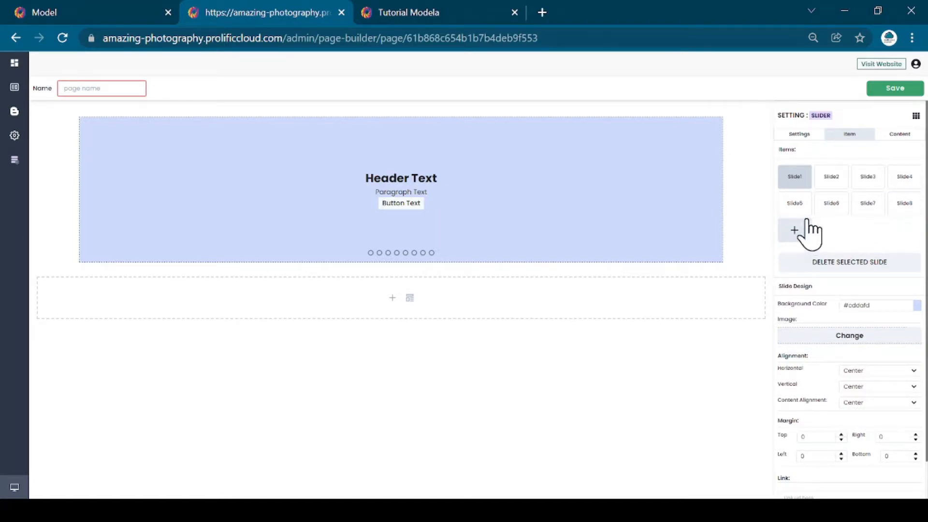
- Turn off autoplay in the slider's settings
left_click(839, 203)
left_click(798, 135)
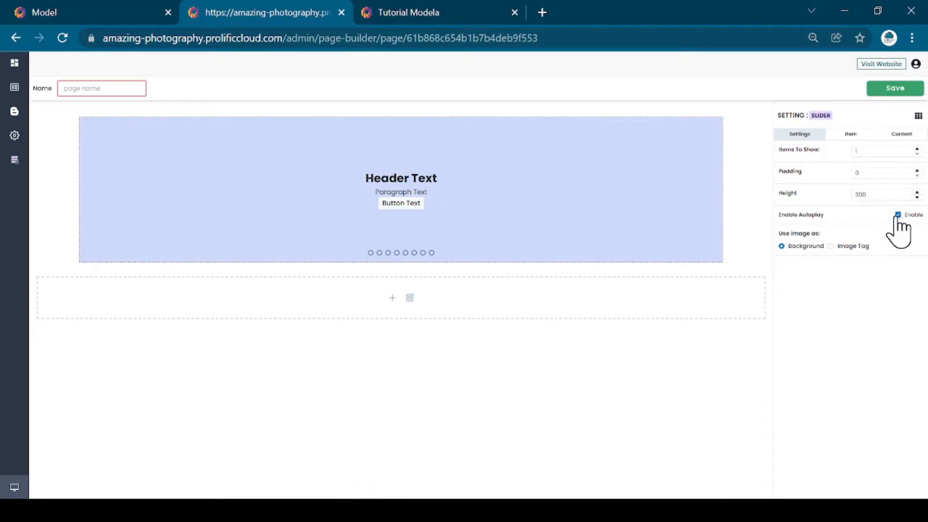
left_click(898, 215)
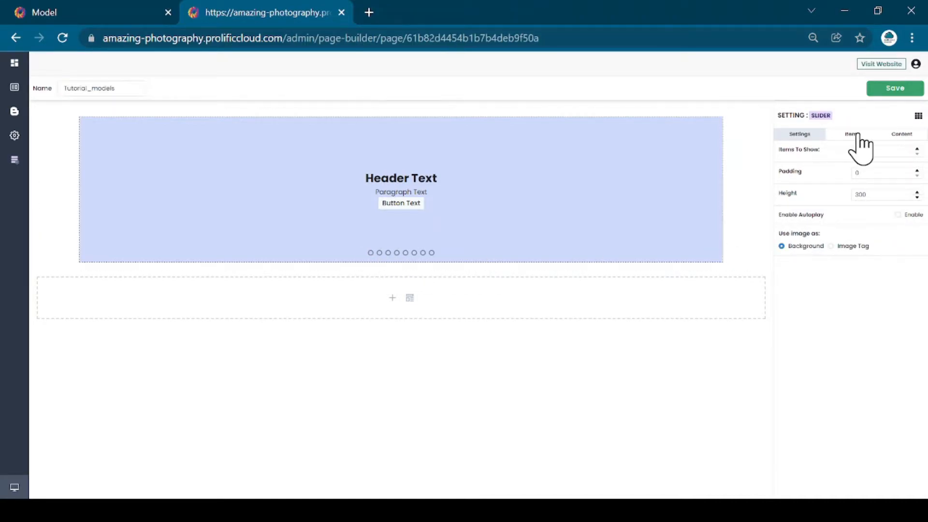
- Try different alignments for Slide1's text, ending with horizontal Right, vertical Bottom and content alignment Left
left_click(858, 136)
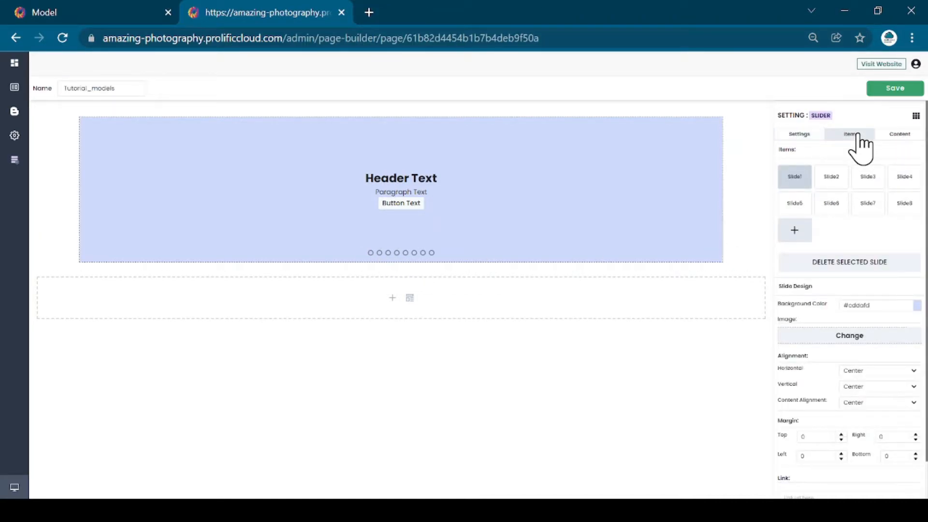
scroll(894, 248, "down", 1)
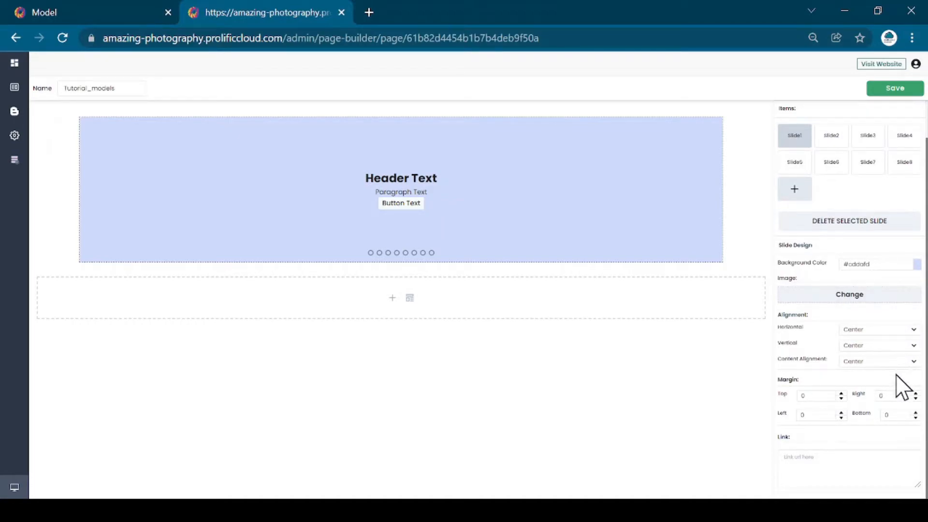
left_click(875, 337)
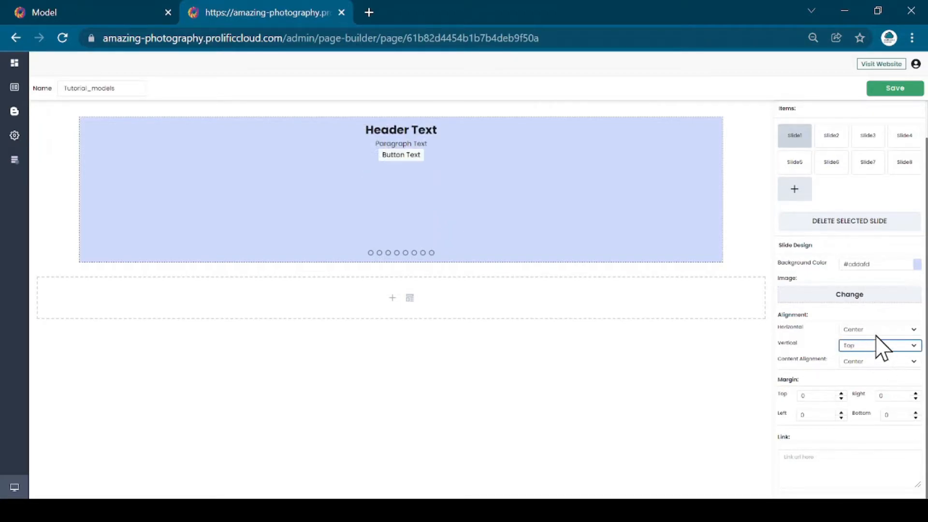
left_click(874, 331)
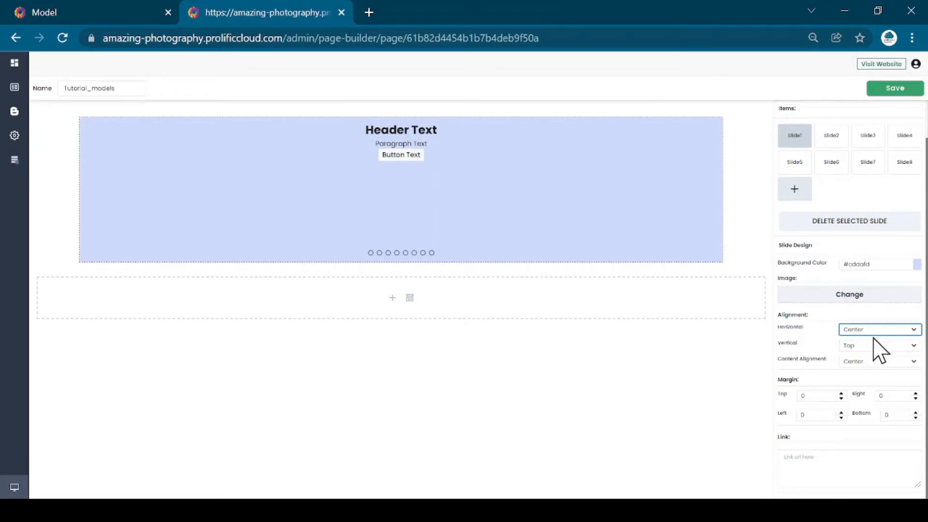
key("Up")
left_click(879, 360)
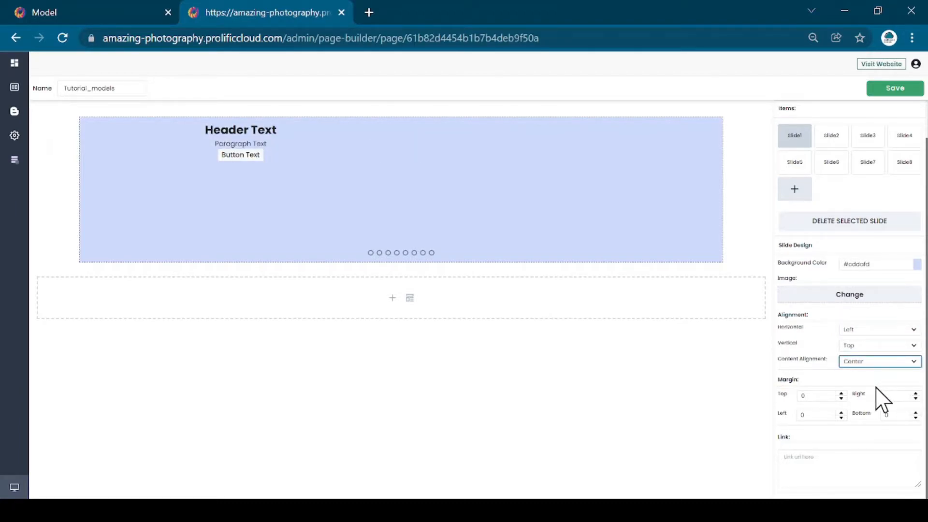
key("Down")
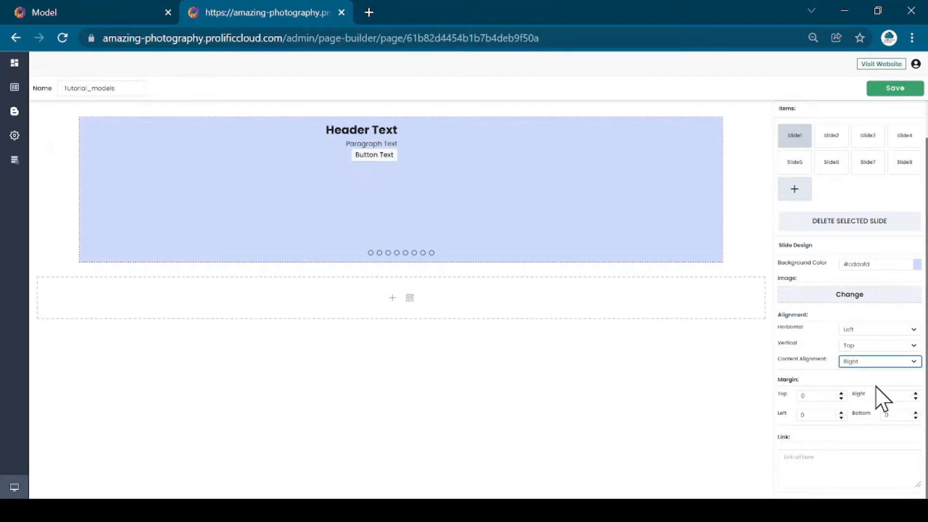
left_click(876, 344)
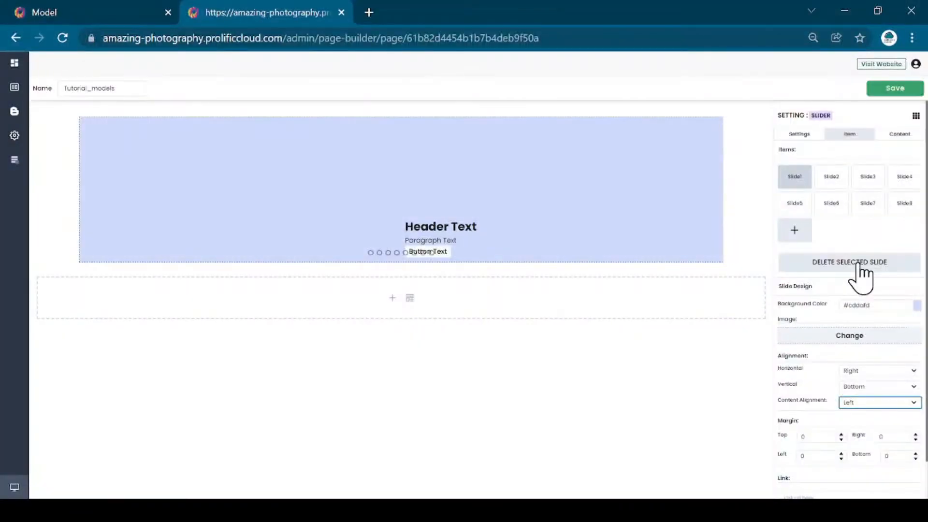
- Set Slide1's image to the library photo of the smiling woman with curly red hair
left_click(865, 337)
left_click(285, 124)
left_click(426, 459)
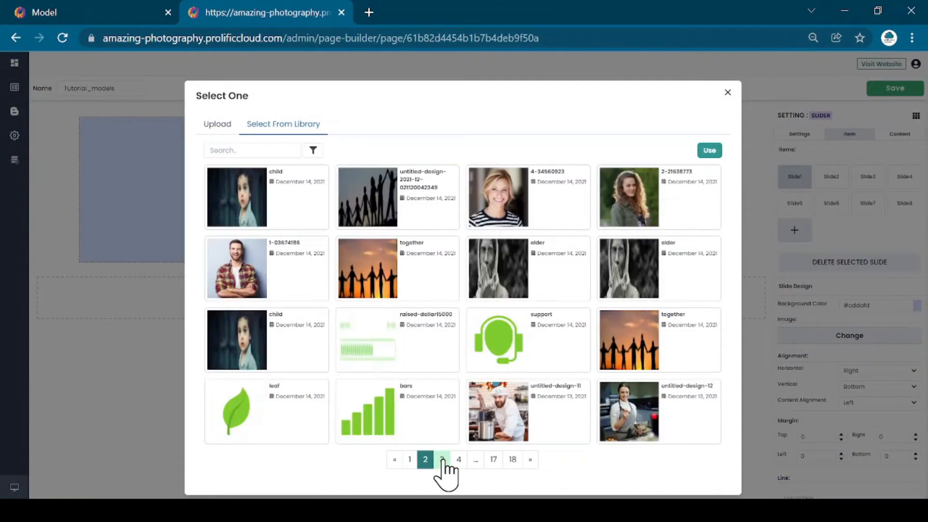
left_click(441, 460)
left_click(458, 459)
left_click(460, 459)
left_click(497, 206)
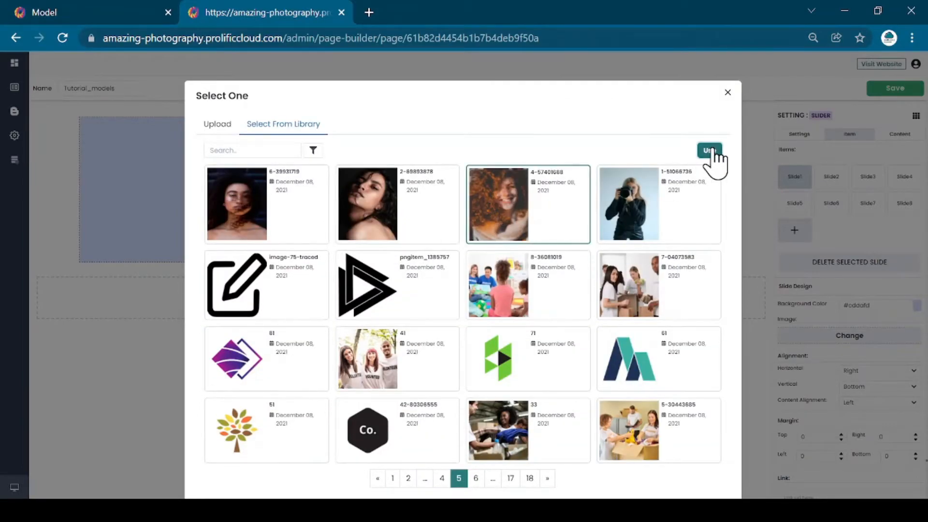
left_click(709, 150)
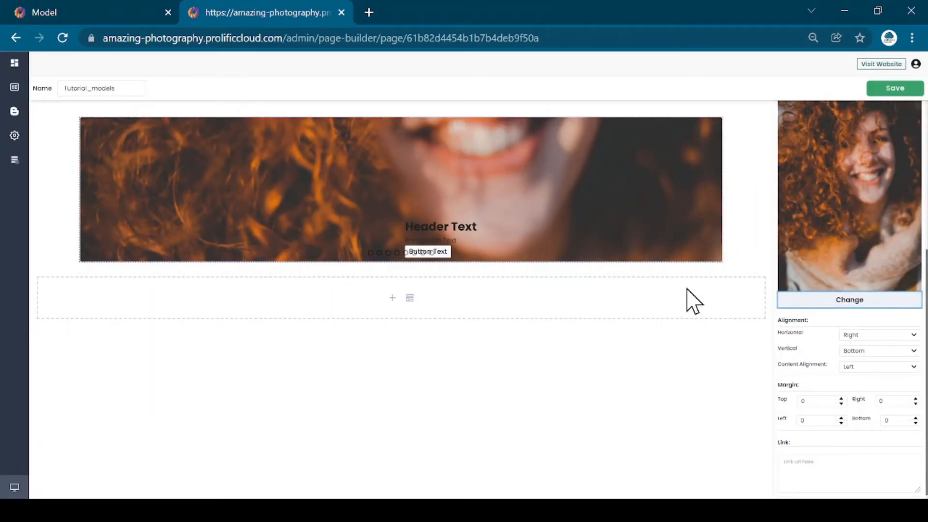
- Set the slider to show 4 items at once with a height of 600
left_click(800, 255)
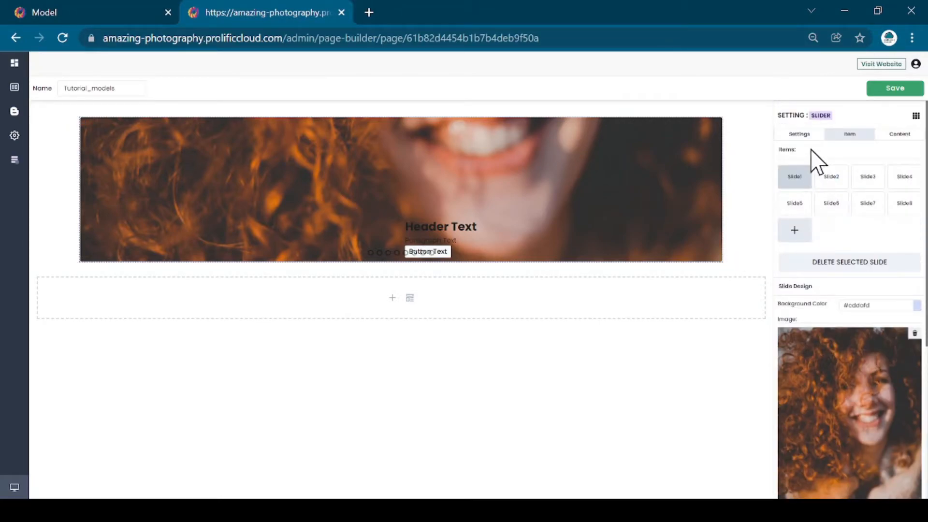
left_click(803, 137)
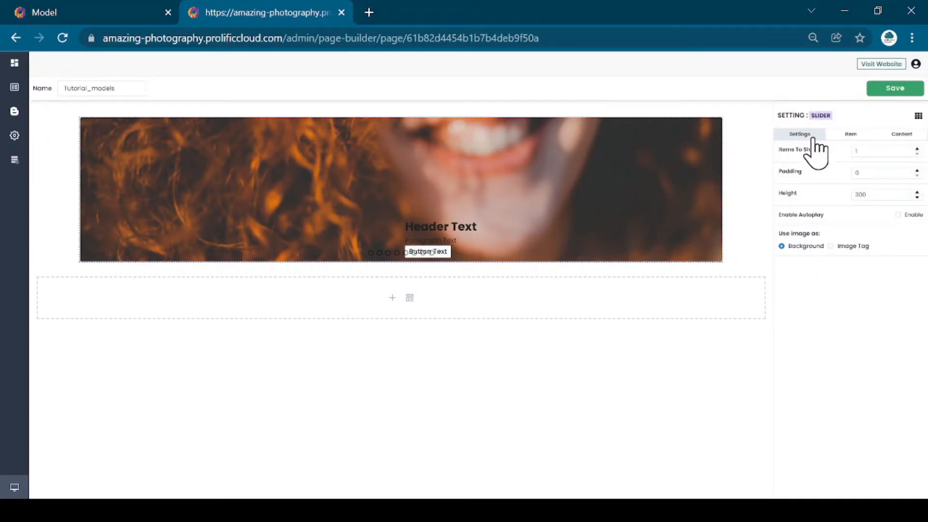
left_click(916, 149)
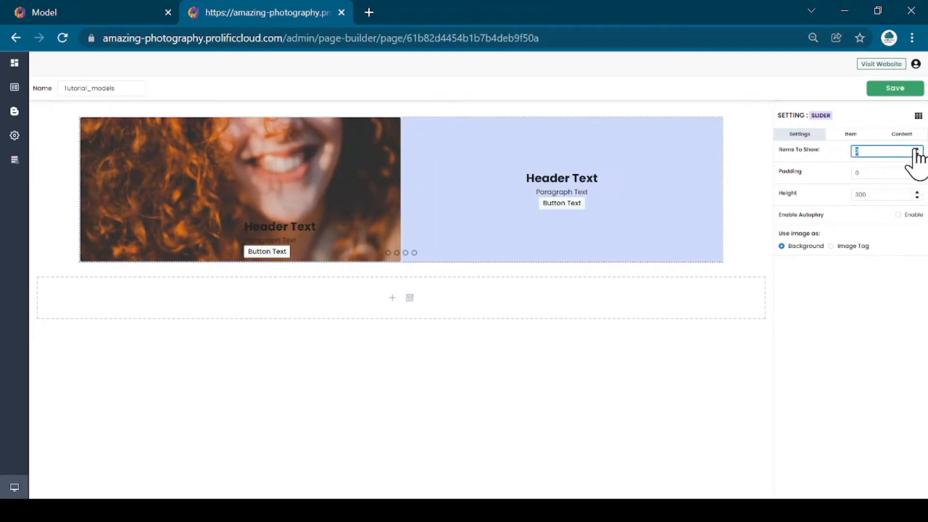
left_click(915, 149)
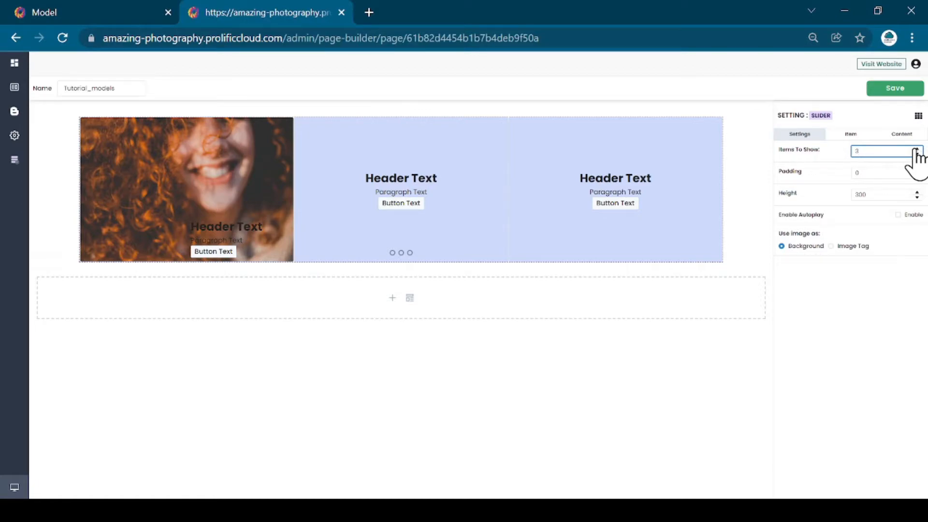
left_click(915, 149)
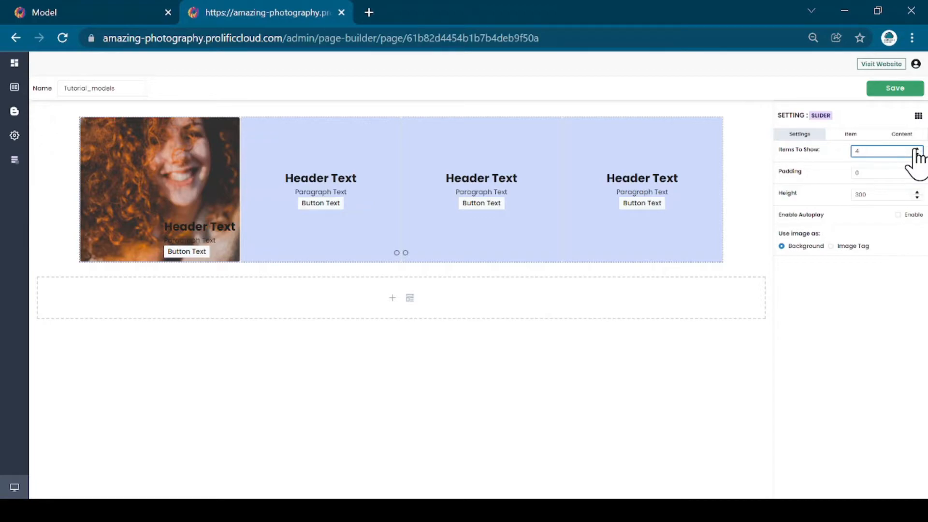
double_click(892, 194)
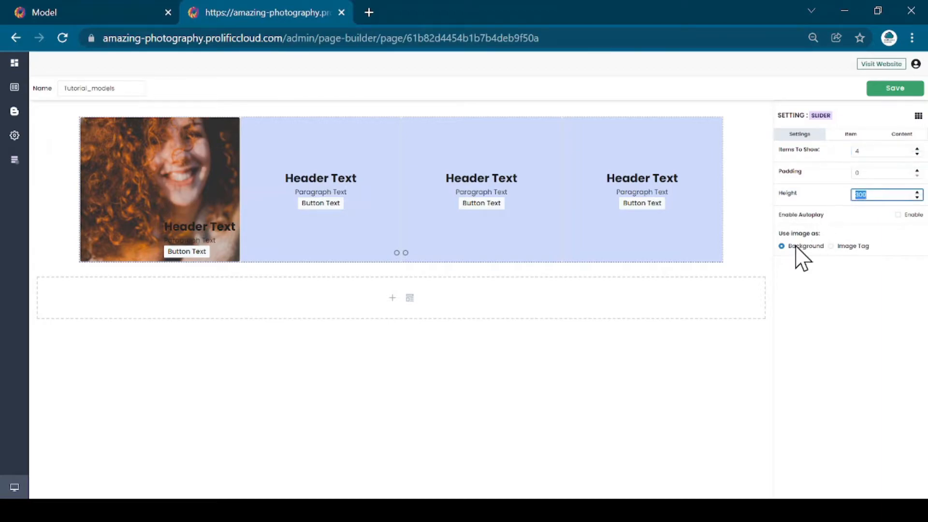
type("600")
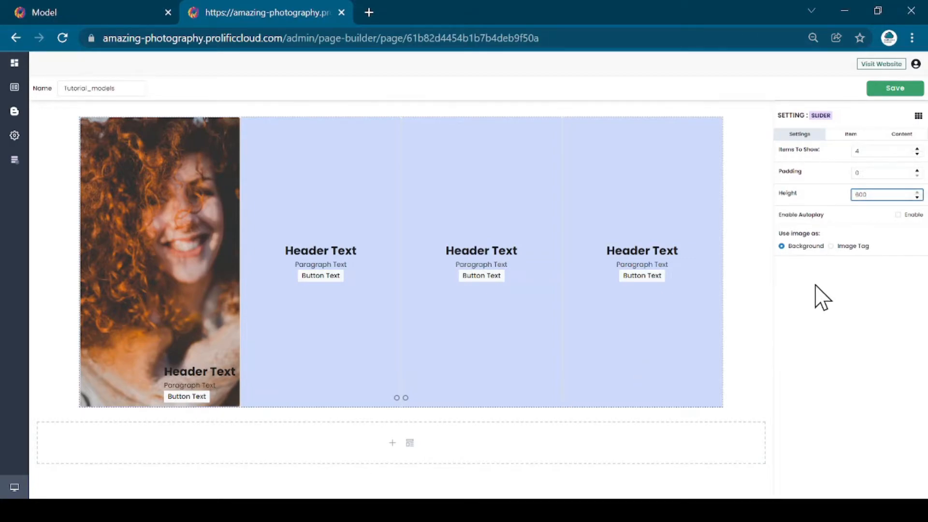
- Replace Slide1's header text with the model's name and style it at 35 px in white (FFFFFF)
left_click(900, 134)
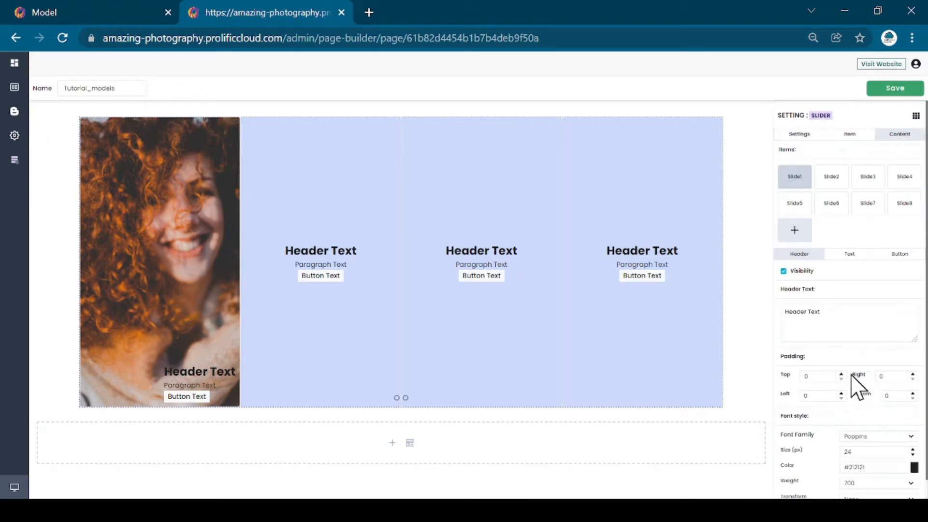
left_click(849, 317)
key("ctrl+a")
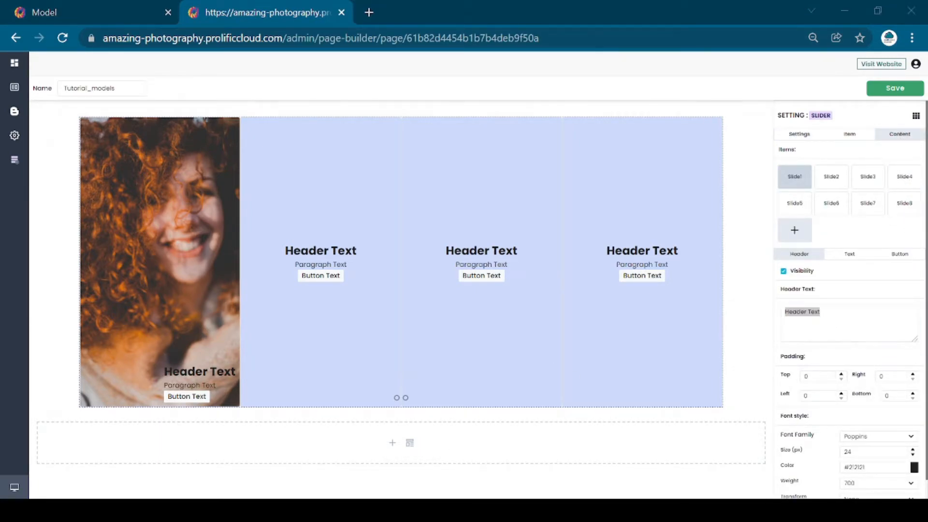
left_click(912, 315)
key("ctrl+a")
type("Oneida")
scroll(892, 422, "down", 1)
double_click(849, 431)
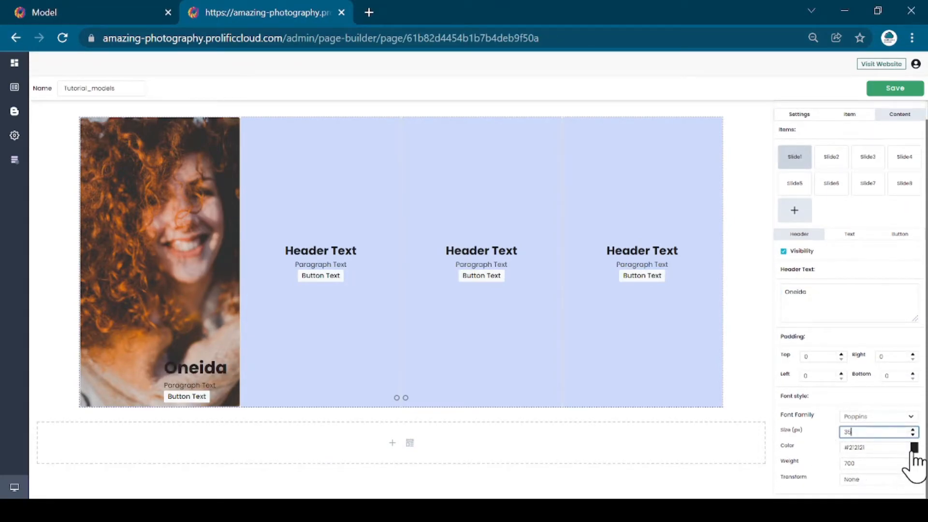
left_click(914, 448)
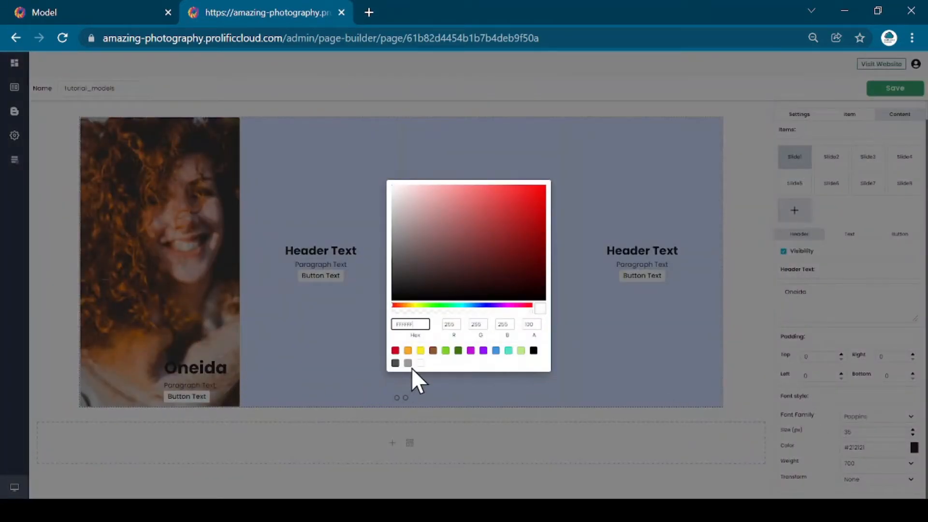
left_click(419, 364)
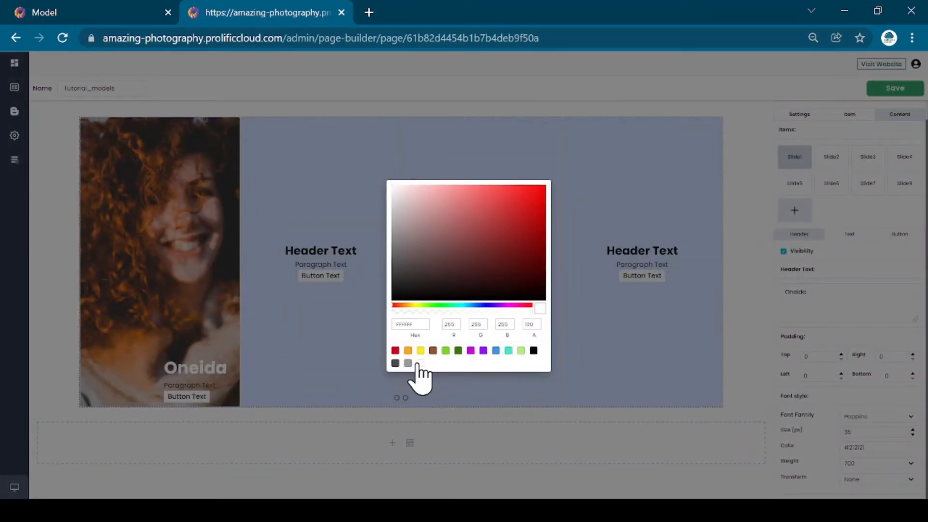
left_click(523, 405)
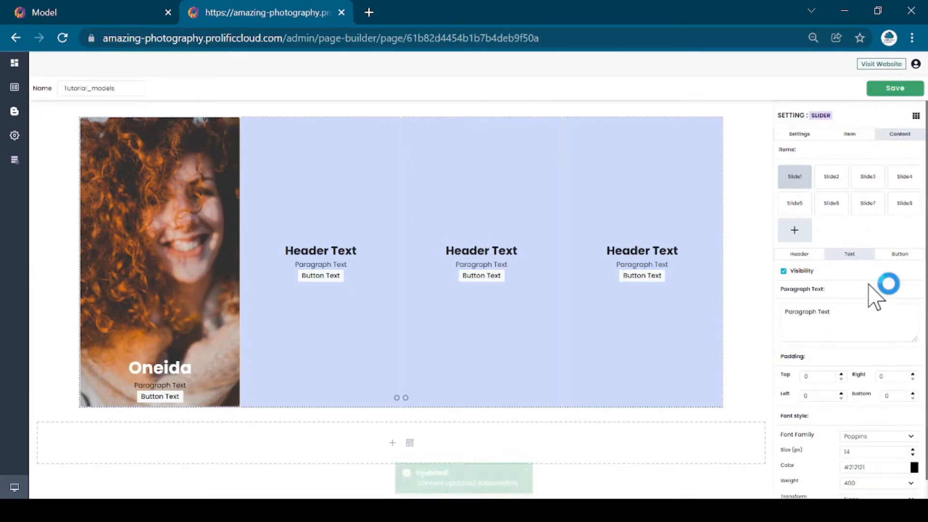
- Replace Slide1's paragraph text with "200 Photoshoots"
scroll(869, 286, "down", 1)
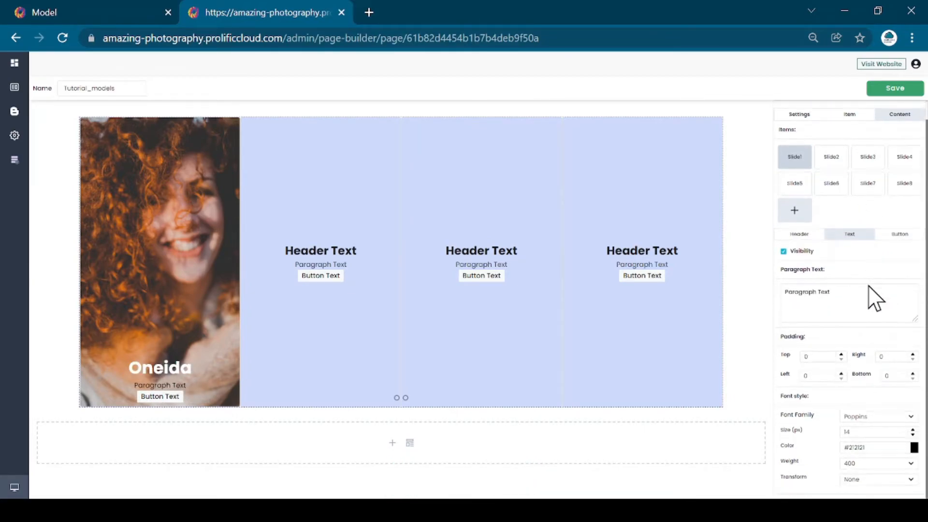
left_click_drag(868, 315, 778, 302)
type("200 Photoshoots")
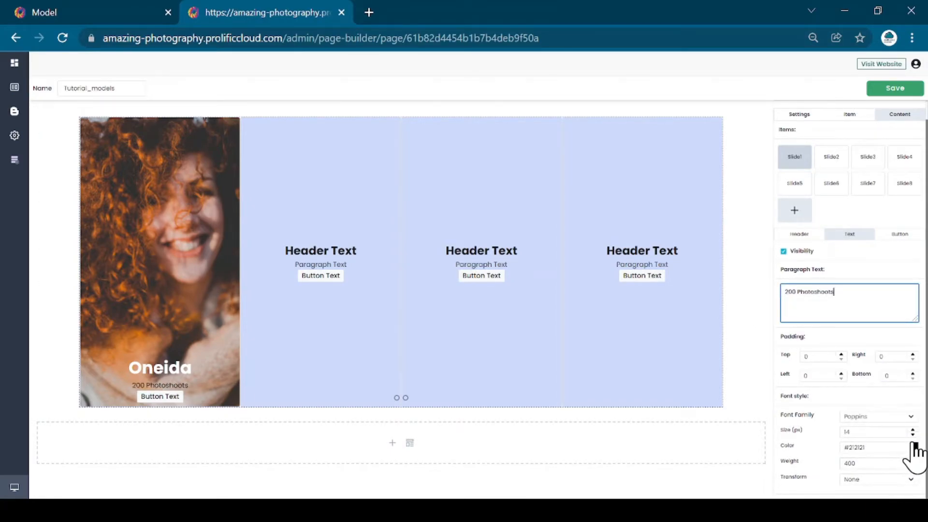
- Style Slide1's paragraph text in Lato, 15 px and white, and save the page
left_click(912, 417)
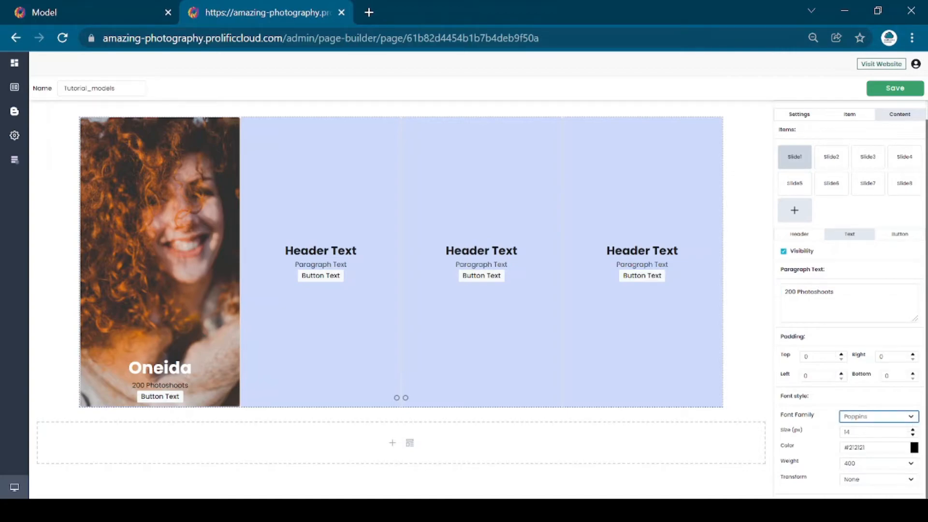
left_click(901, 453)
left_click_drag(902, 436, 832, 436)
type("16")
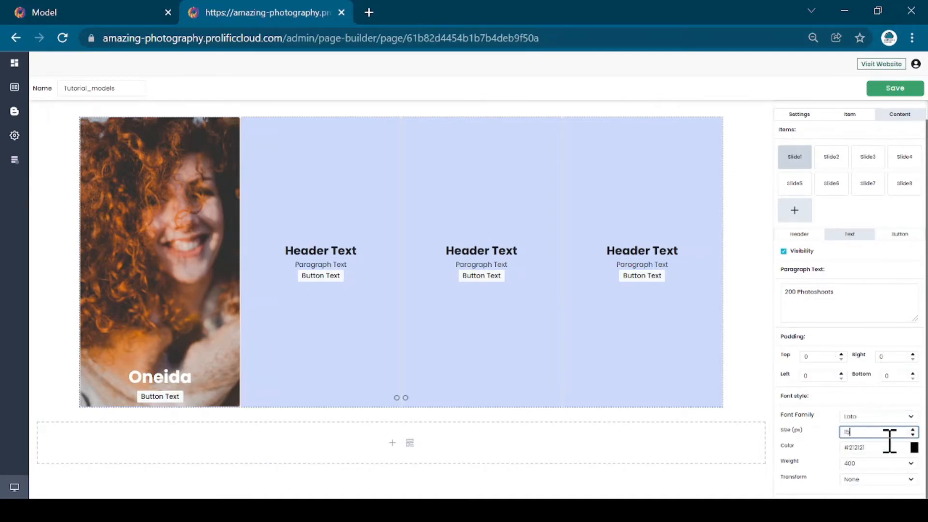
left_click(914, 447)
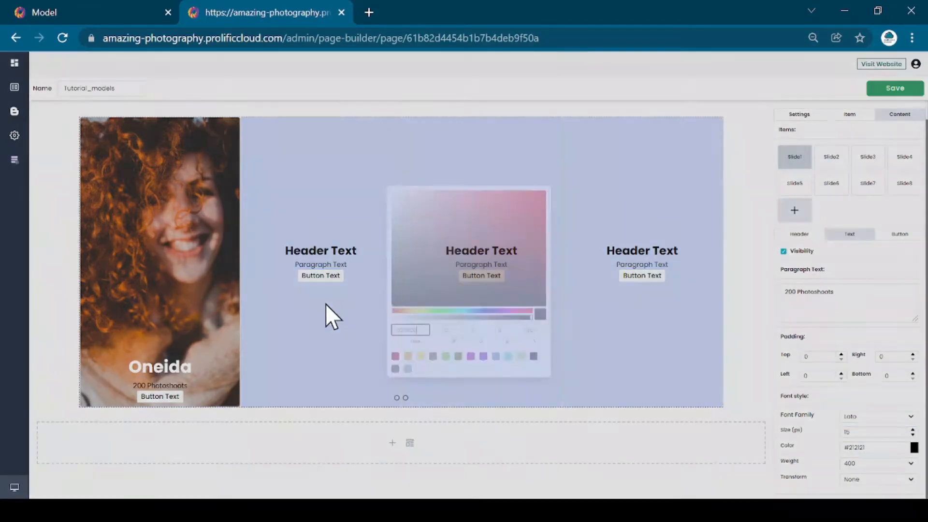
left_click(422, 364)
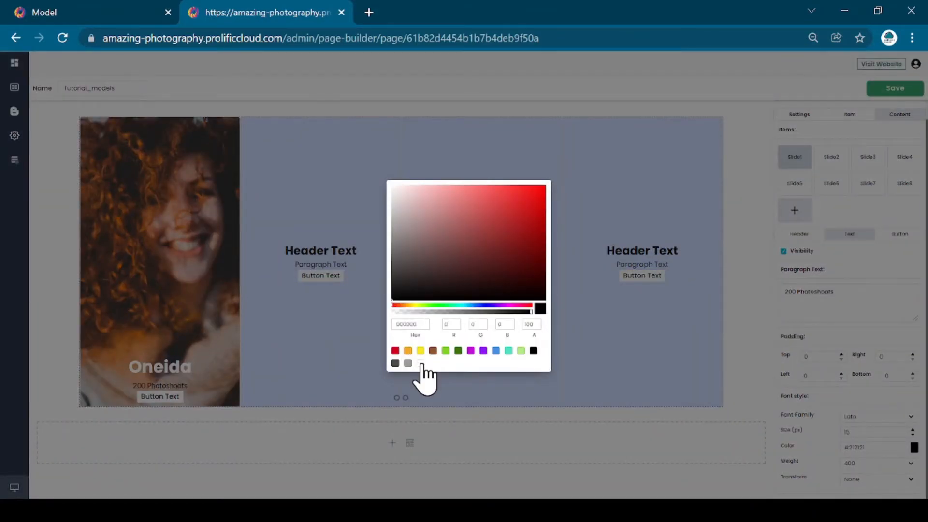
left_click(553, 427)
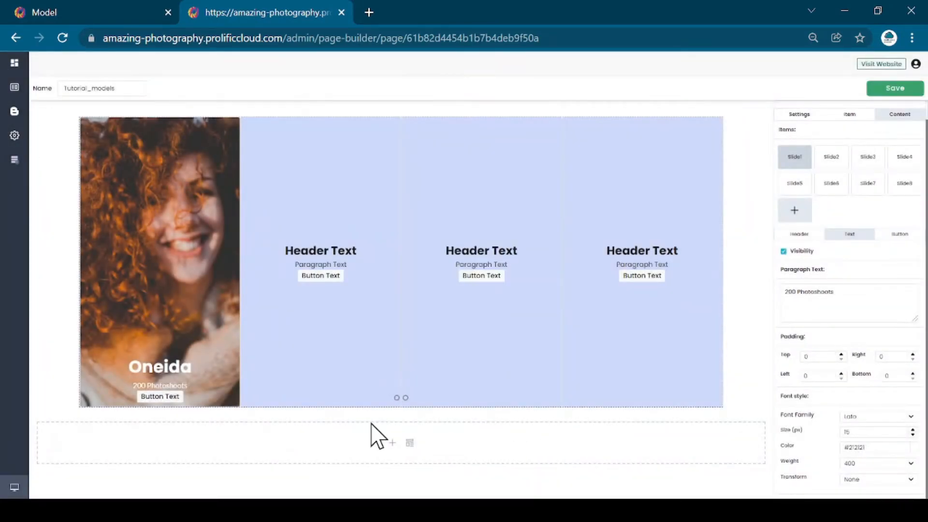
scroll(891, 213, "up", 1)
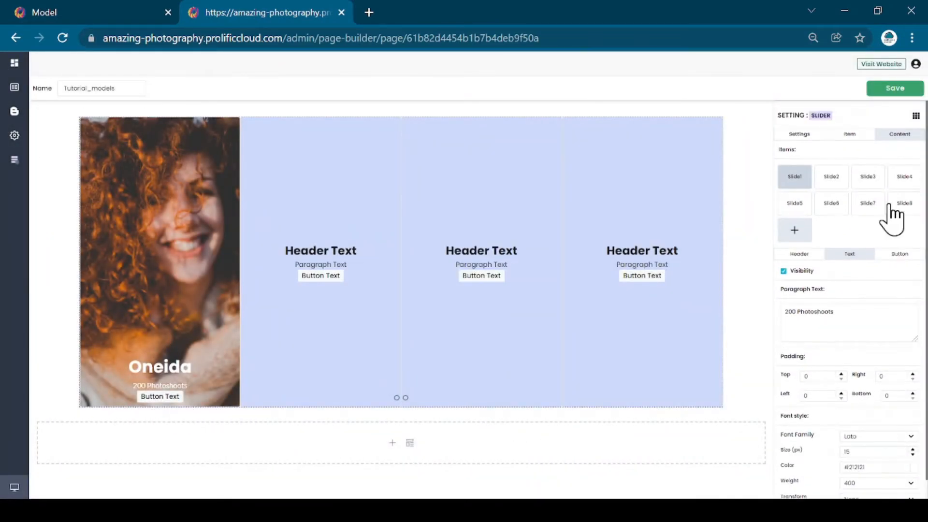
left_click(900, 91)
- Hide Slide1's button by turning off its visibility
left_click(894, 256)
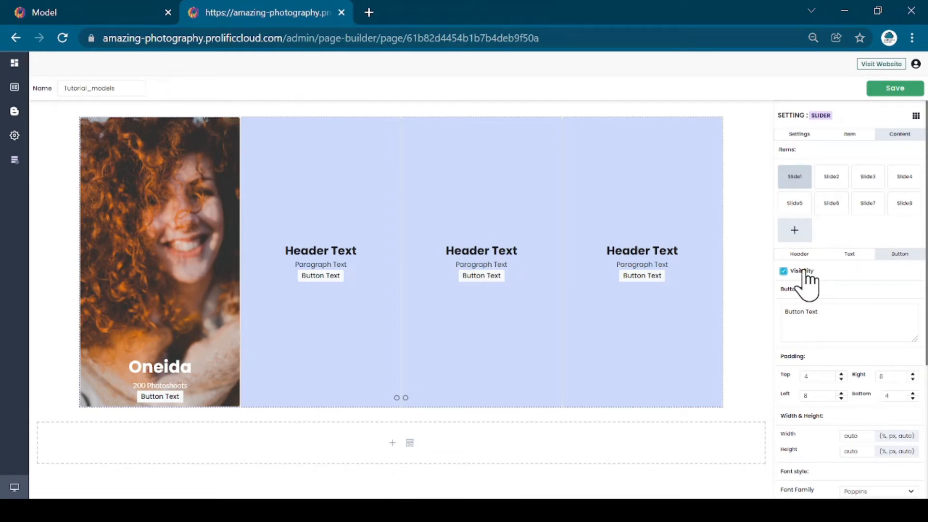
left_click(784, 271)
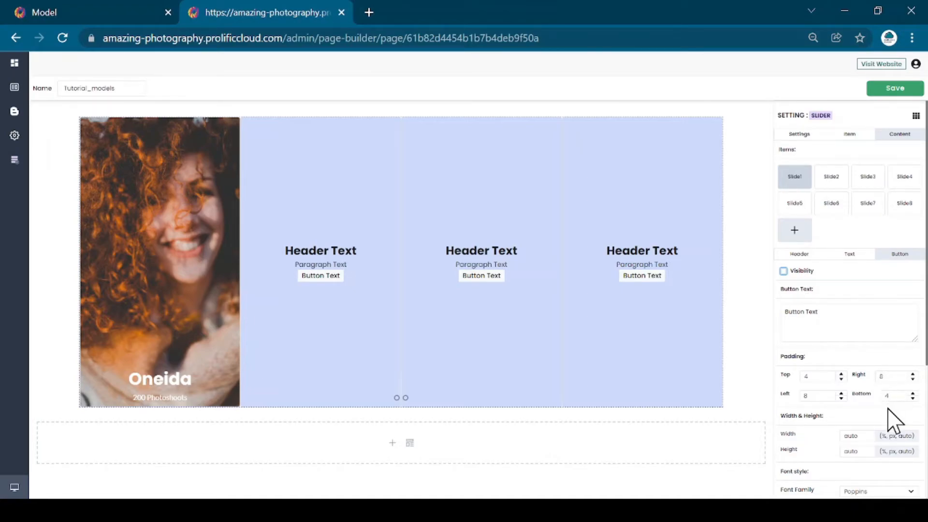
scroll(889, 425, "down", 4)
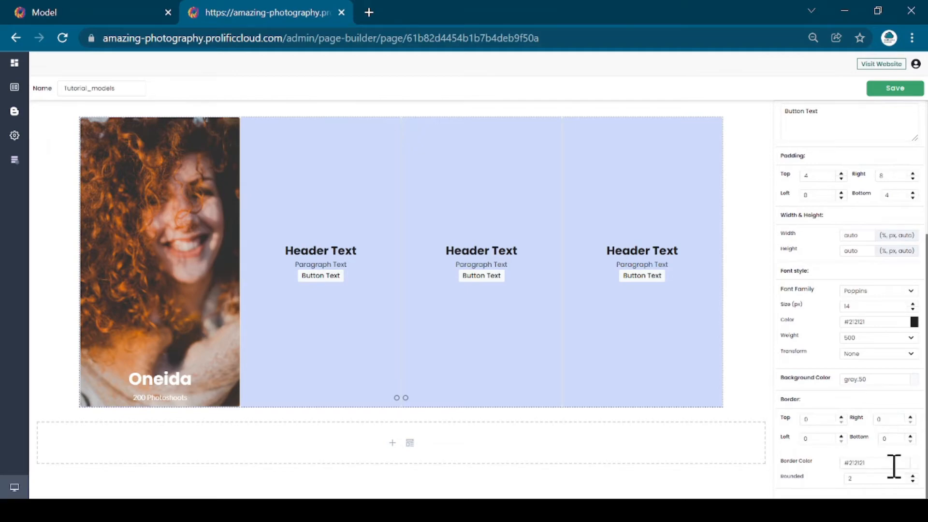
scroll(858, 479, "up", 4)
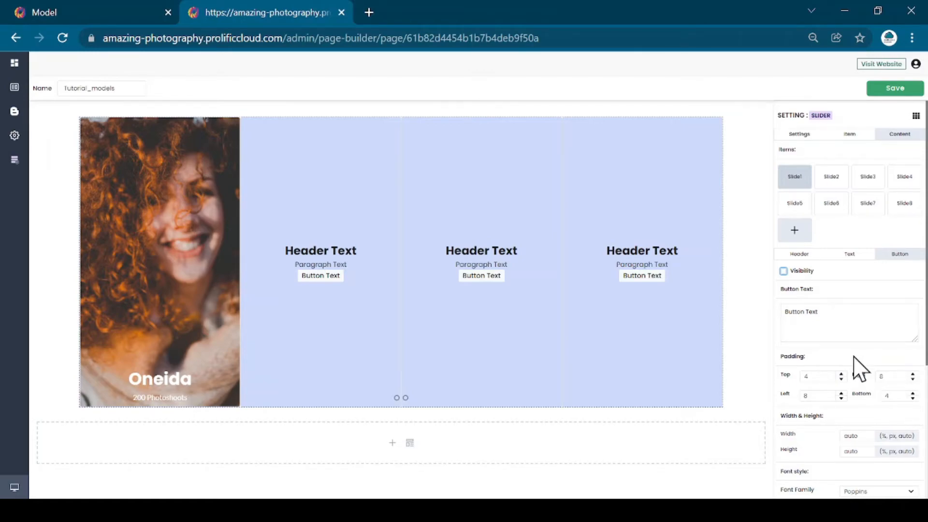
- Set Slide2's image to the library photo of the woman with wet dark hair and bare shoulder
left_click(831, 176)
left_click(849, 134)
left_click(851, 336)
scroll(458, 435, "down", 1)
left_click(458, 435)
left_click(465, 467)
left_click(377, 179)
left_click(710, 125)
scroll(913, 448, "down", 5)
scroll(912, 448, "up", 5)
- Replace Slide2's header text with the model's name and style it at 35 px in white (FFFFFF)
left_click(899, 129)
triple_click(821, 310)
type("Diedre")
scroll(865, 411, "down", 1)
double_click(849, 432)
type("35")
left_click(913, 448)
left_click(408, 363)
left_click(420, 353)
left_click(420, 363)
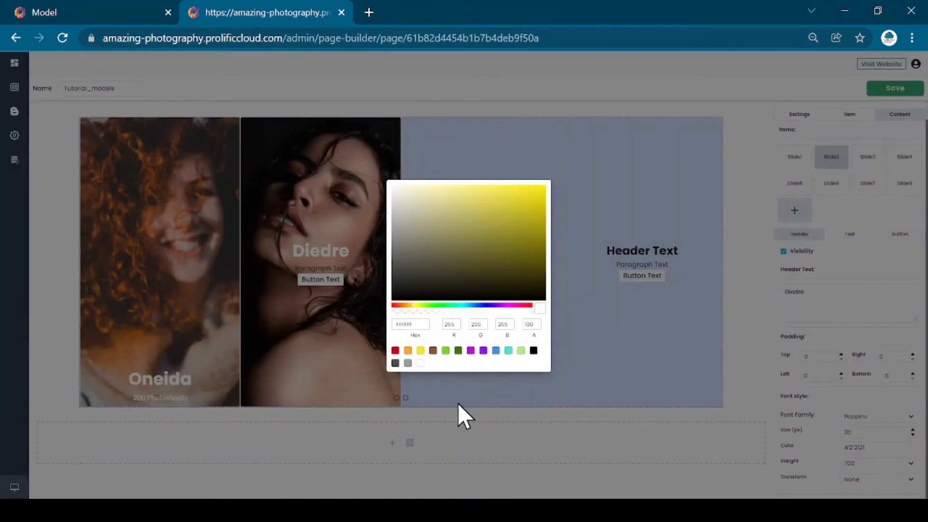
left_click(457, 403)
- Set Slide2's paragraph text to "300 Photoshoots" and open its button settings
left_click(849, 234)
left_click_drag(829, 295, 742, 299)
type("300")
left_click(899, 234)
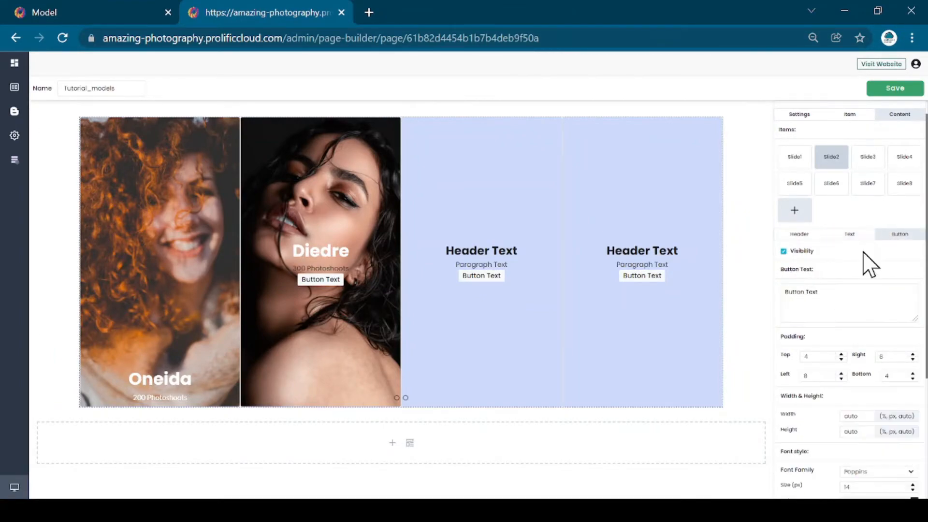
left_click(914, 447)
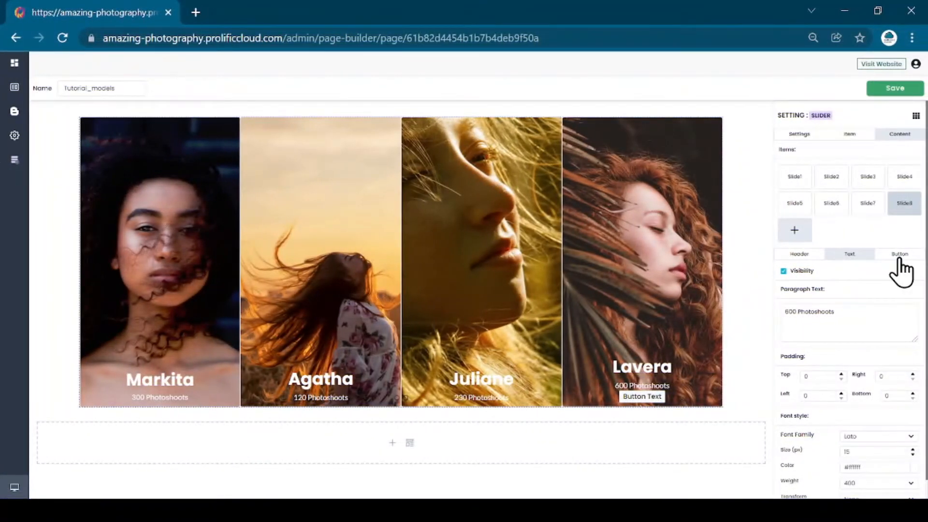
- Hide Slide8's button by turning off its visibility
left_click(899, 256)
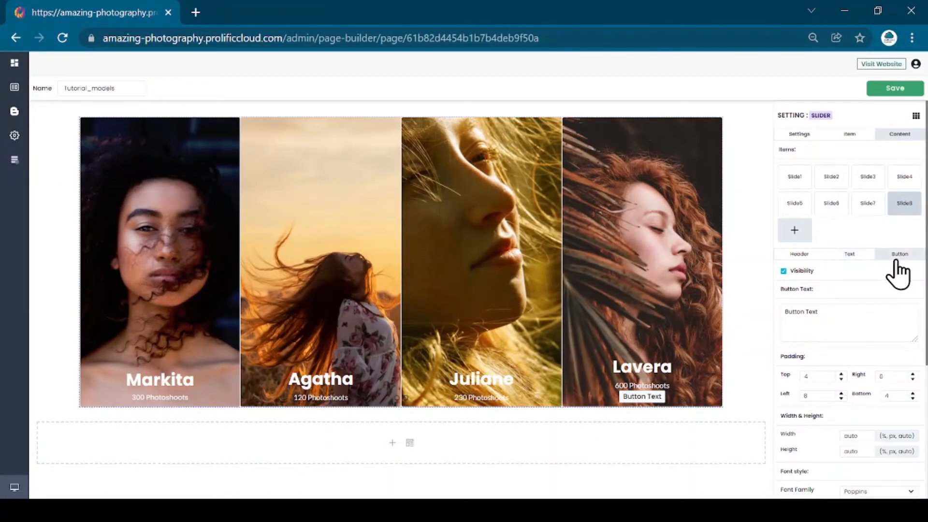
left_click(804, 273)
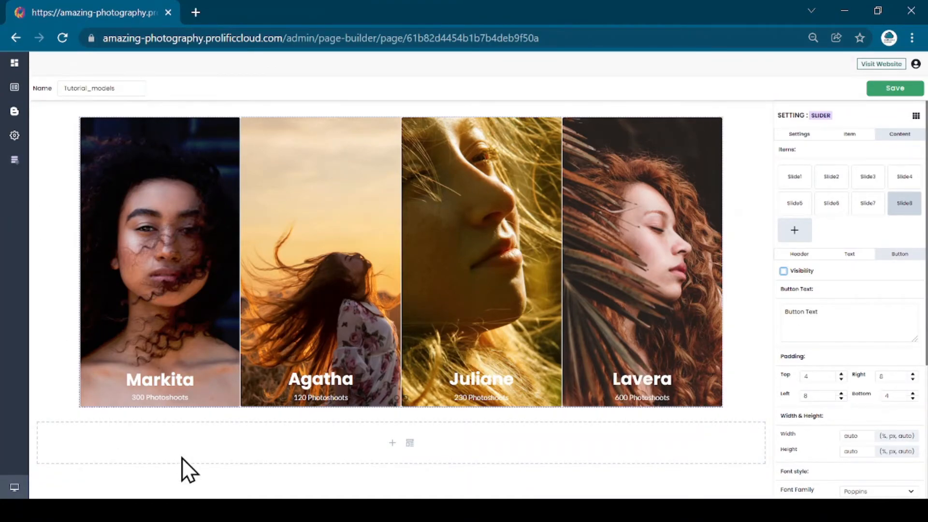
- Make the content of the slider's section full width and save the page
left_click(397, 104)
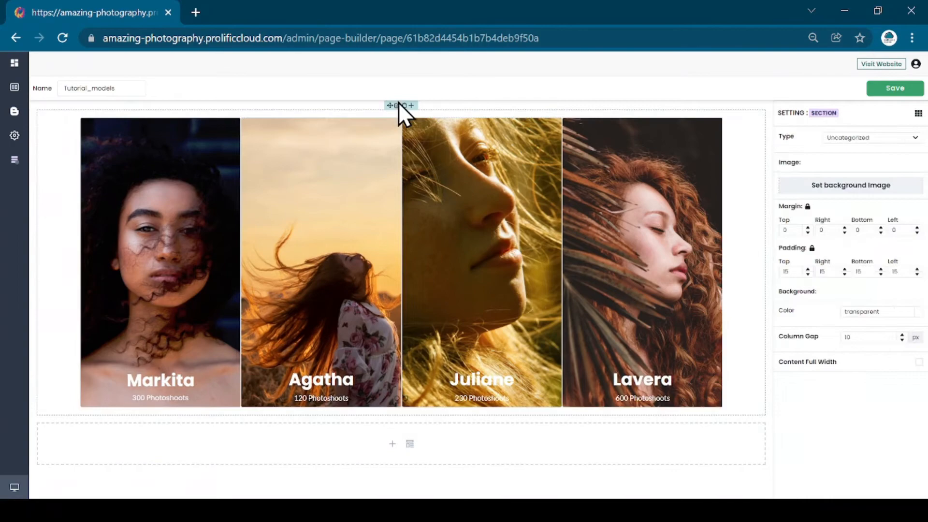
left_click(919, 362)
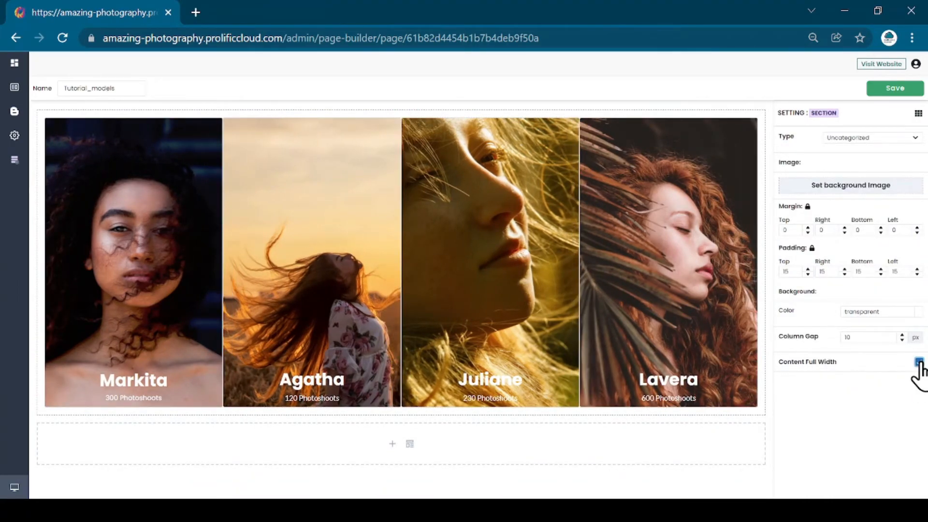
left_click(894, 89)
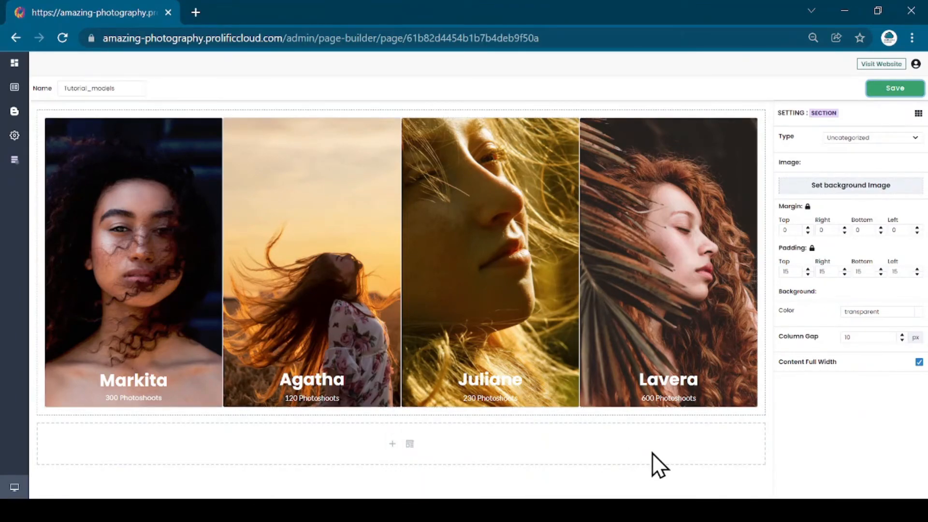
- Open the live website and view its Tutorial Models page
left_click(867, 68)
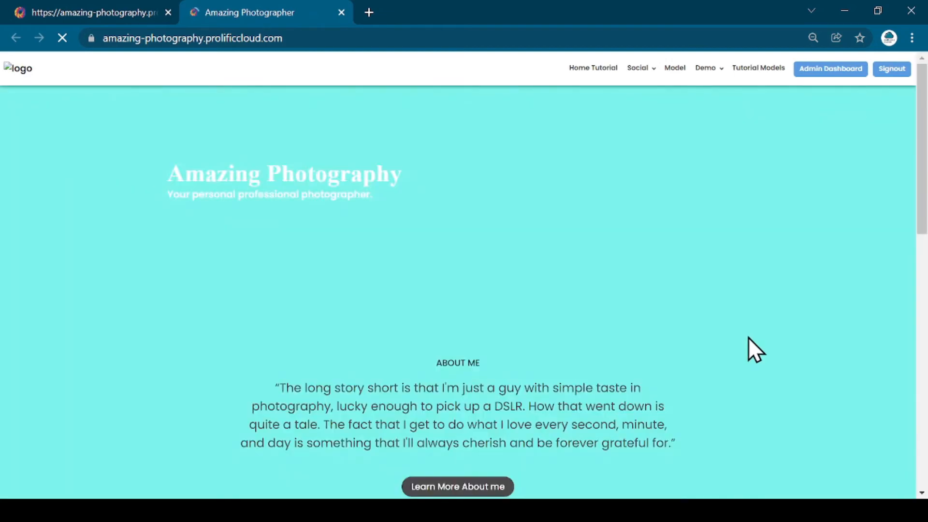
left_click(763, 70)
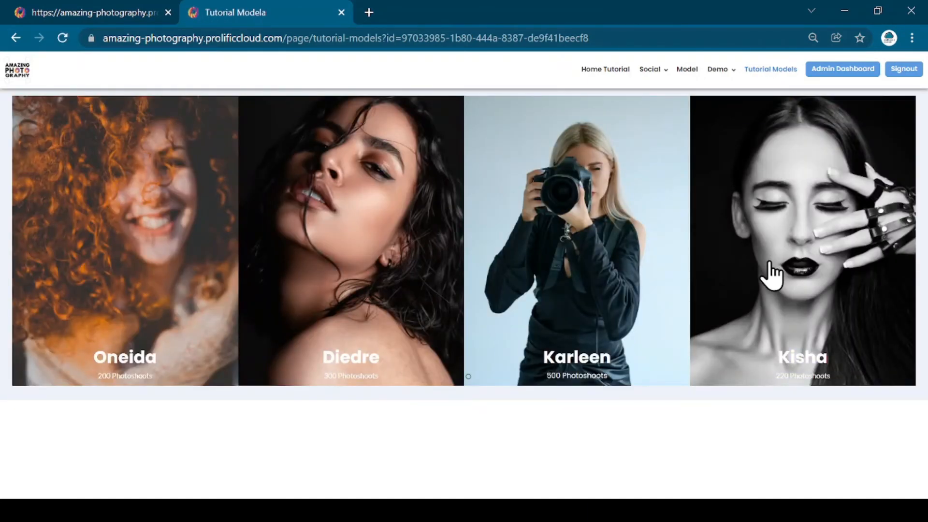
- Swipe through the model slider on the live Tutorial Models page, forward and back to its first slides
left_click_drag(771, 274, 271, 268)
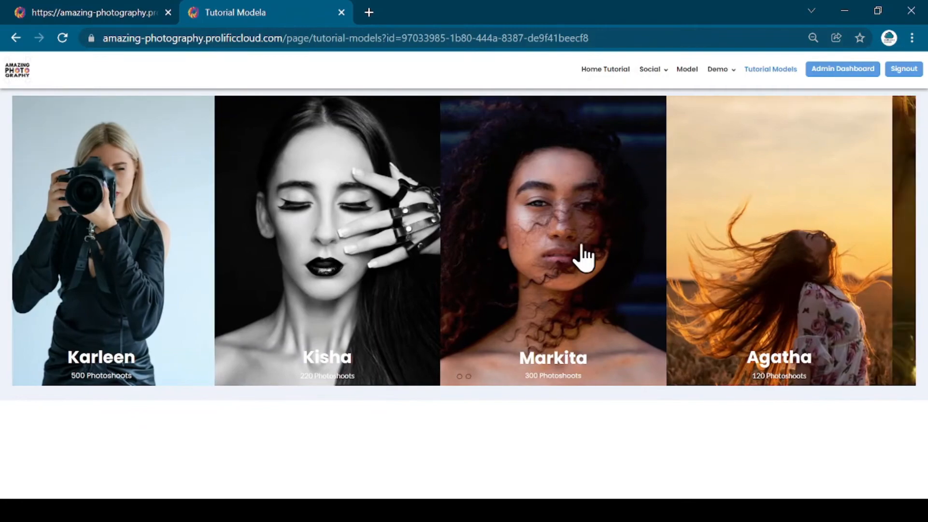
left_click_drag(583, 256, 920, 213)
left_click_drag(389, 227, 917, 233)
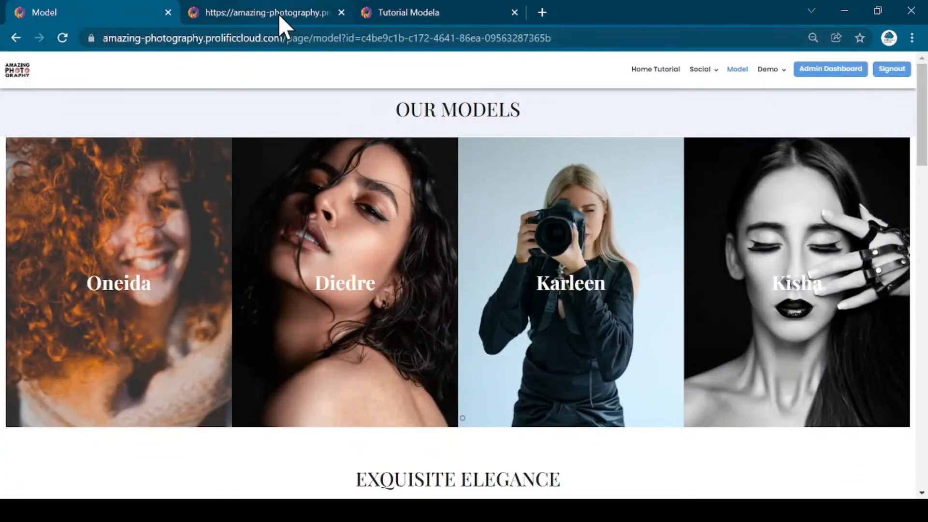
- Return to the page builder, save the Tutorial_models page with its slider selected, and switch back to the live page
left_click(279, 14)
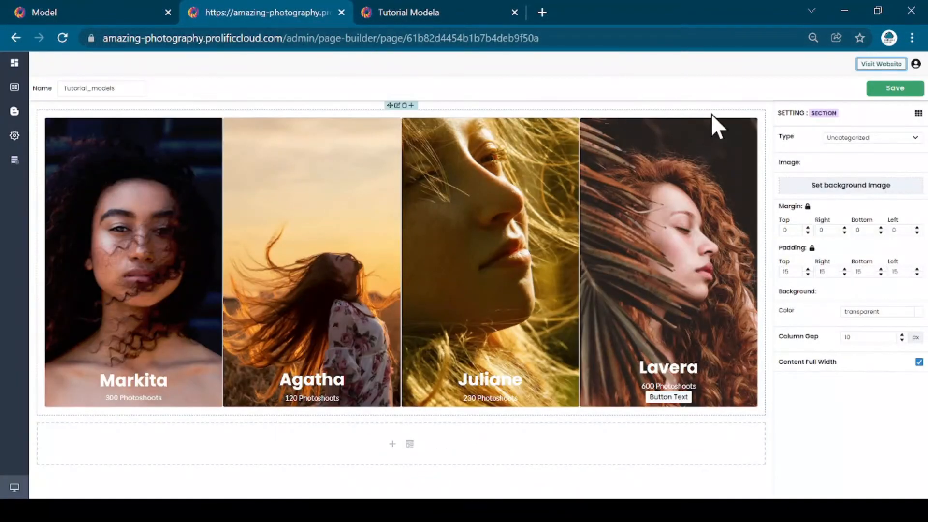
left_click(745, 129)
left_click(872, 91)
left_click(455, 12)
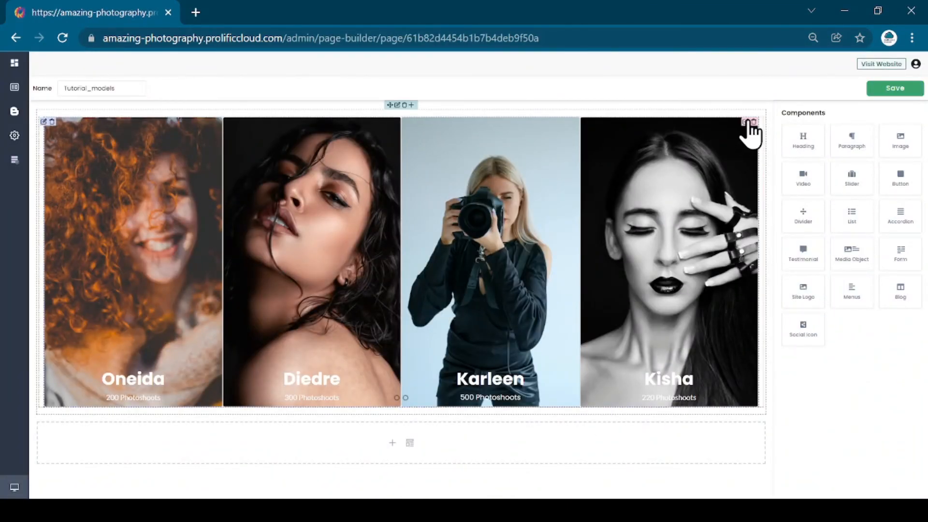
- Open the model slider's settings in the page builder and set its image use to Image Tag
left_click(747, 122)
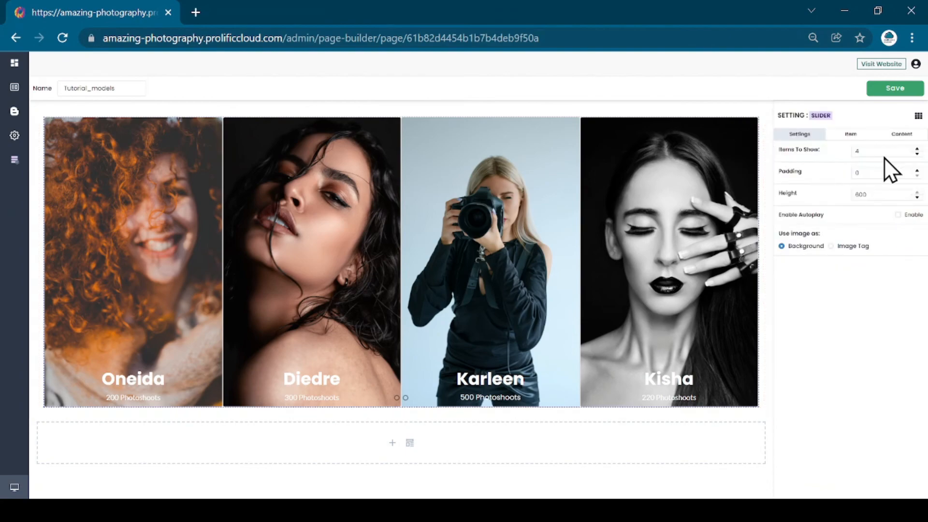
left_click(842, 244)
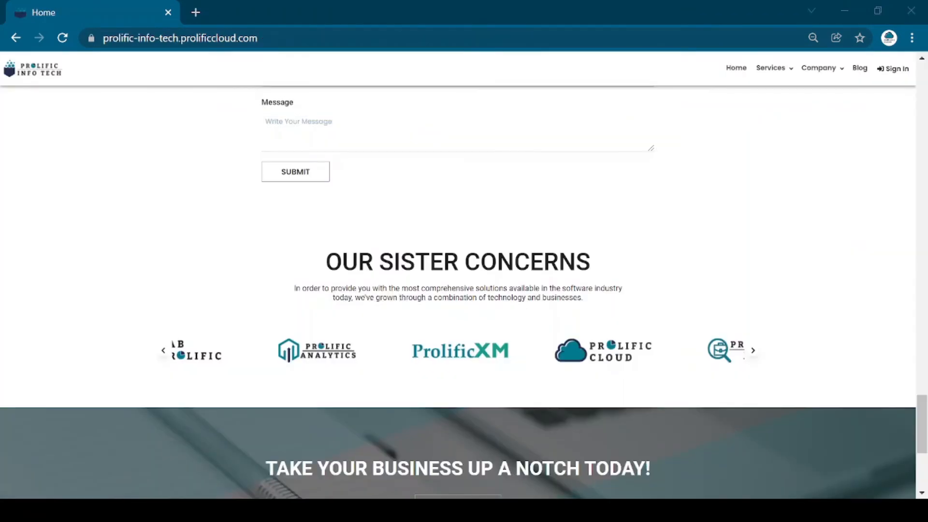
- Browse the logo slider under Our Sister Concerns on the Prolific Info Tech home page in both directions
left_click(163, 350)
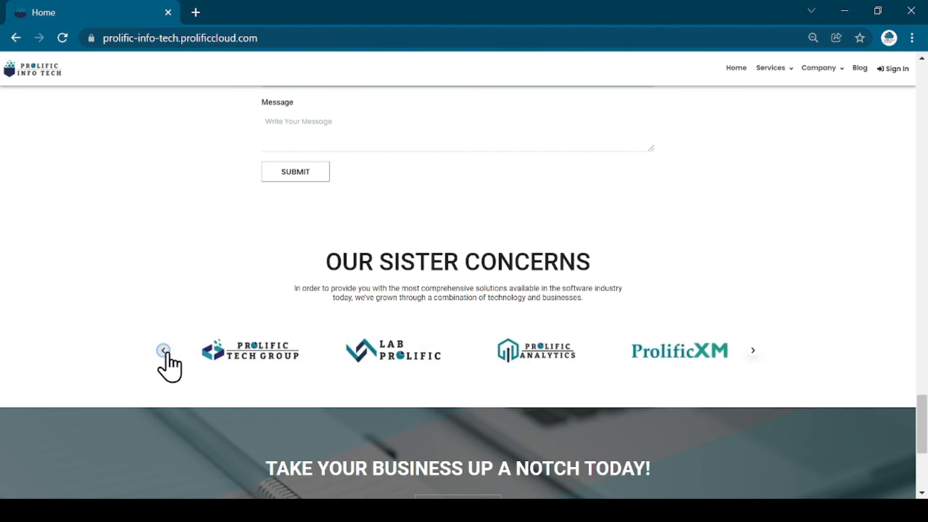
left_click(753, 350)
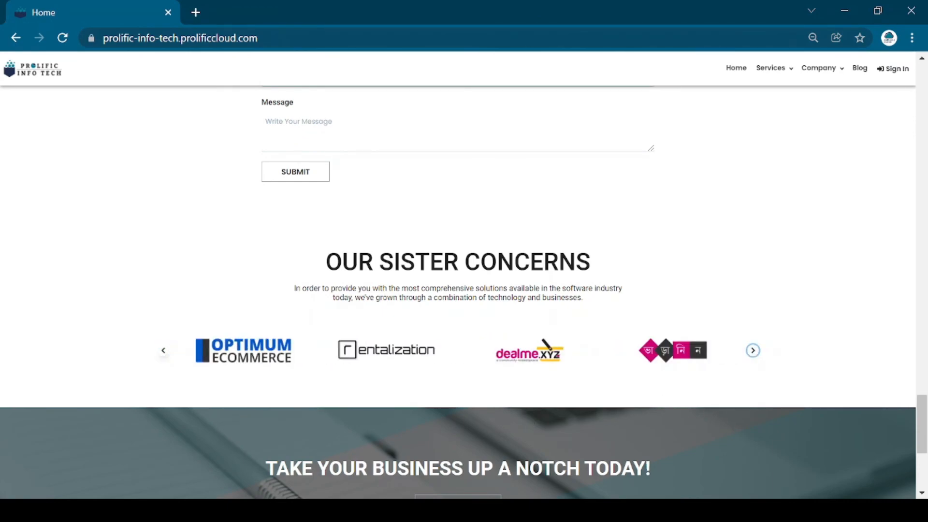